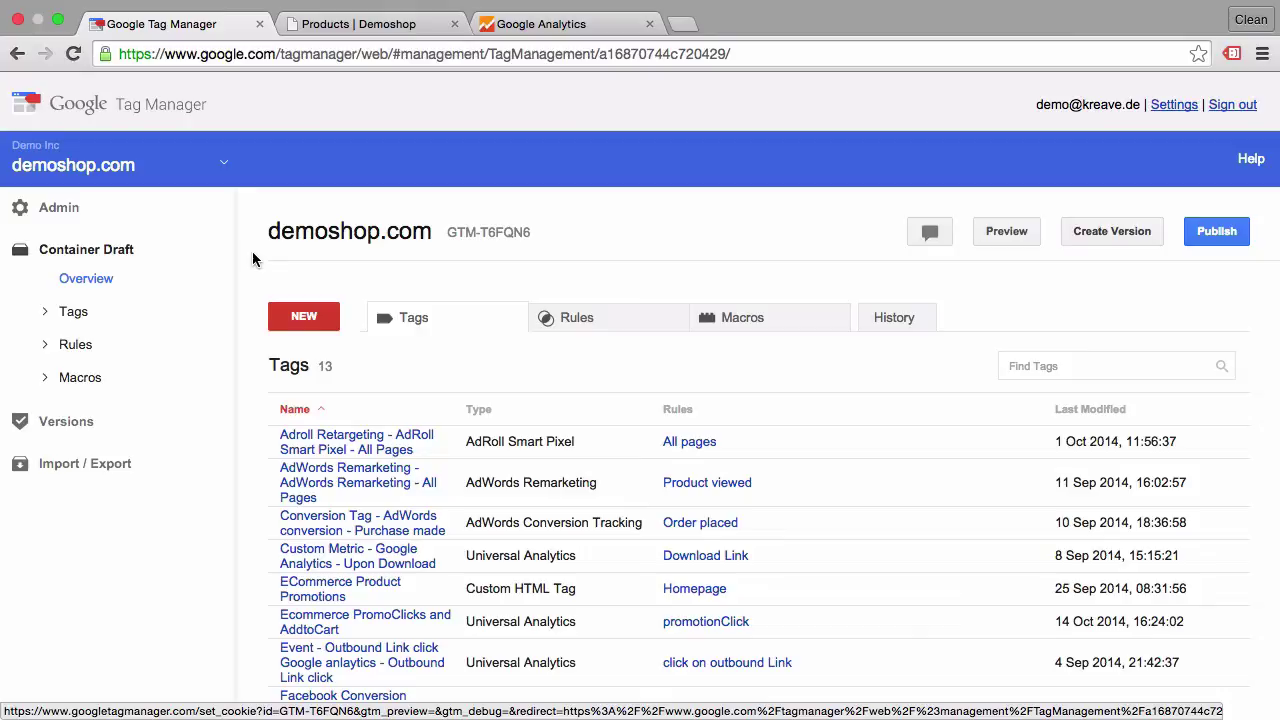
- Show the Macros tab and scroll through all 23 macros, then return to the top
left_click(788, 318)
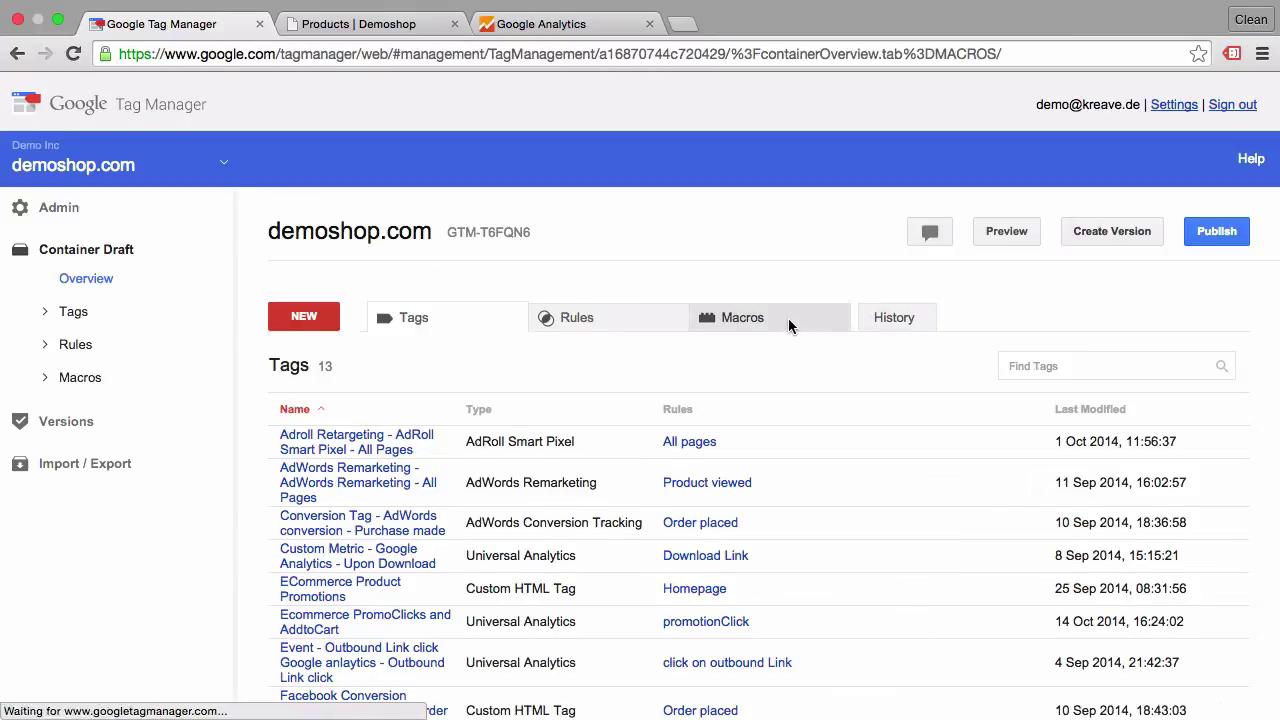
scroll(755, 270, "down", 2)
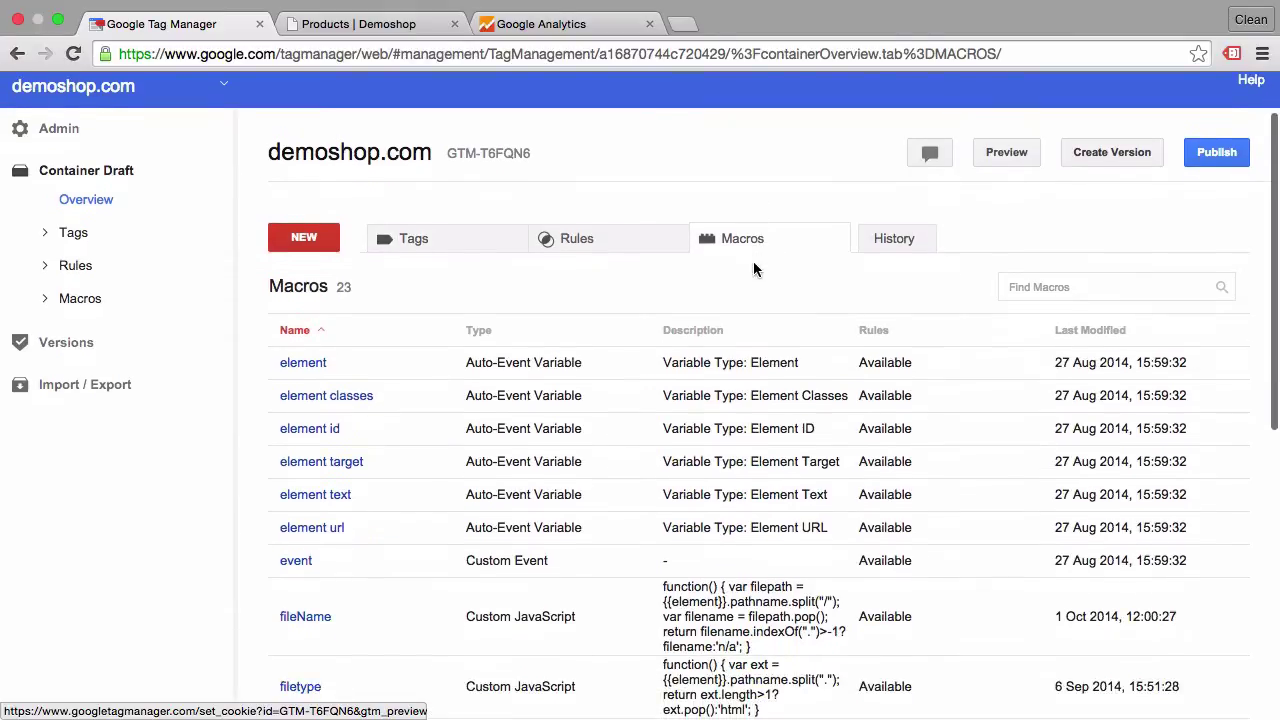
scroll(755, 270, "down", 1)
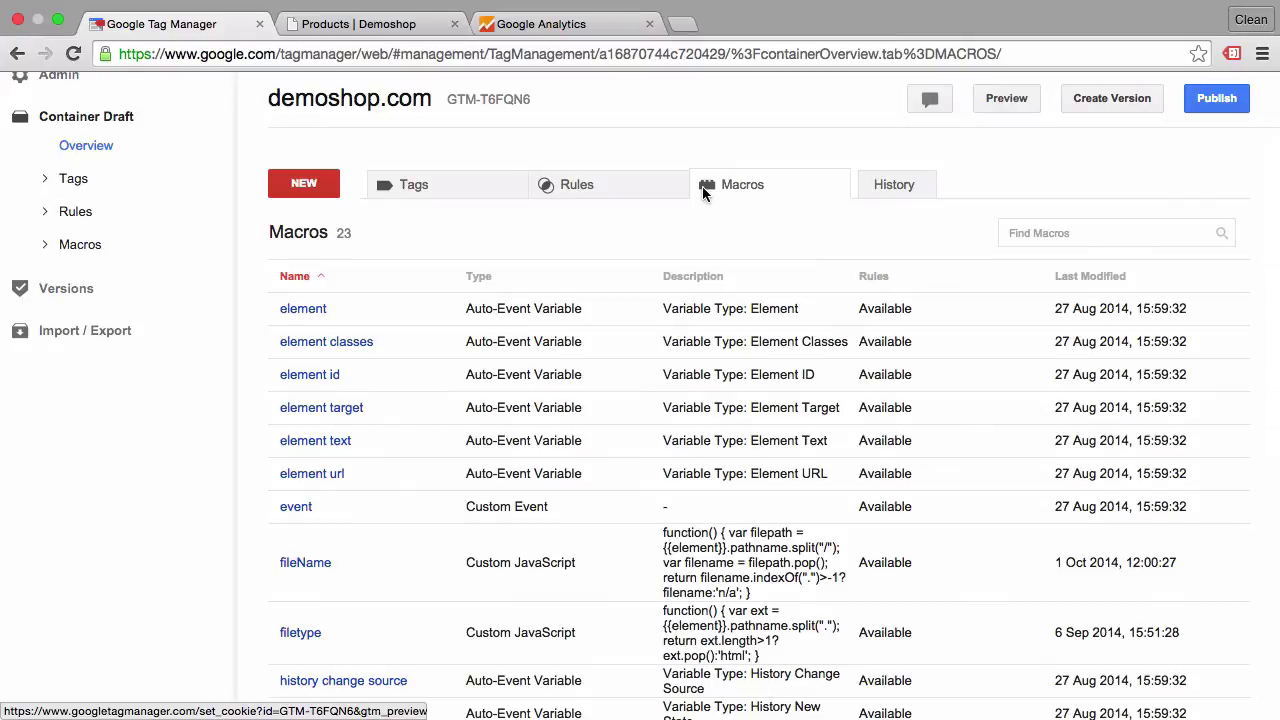
scroll(720, 186, "down", 4)
scroll(720, 186, "down", 8)
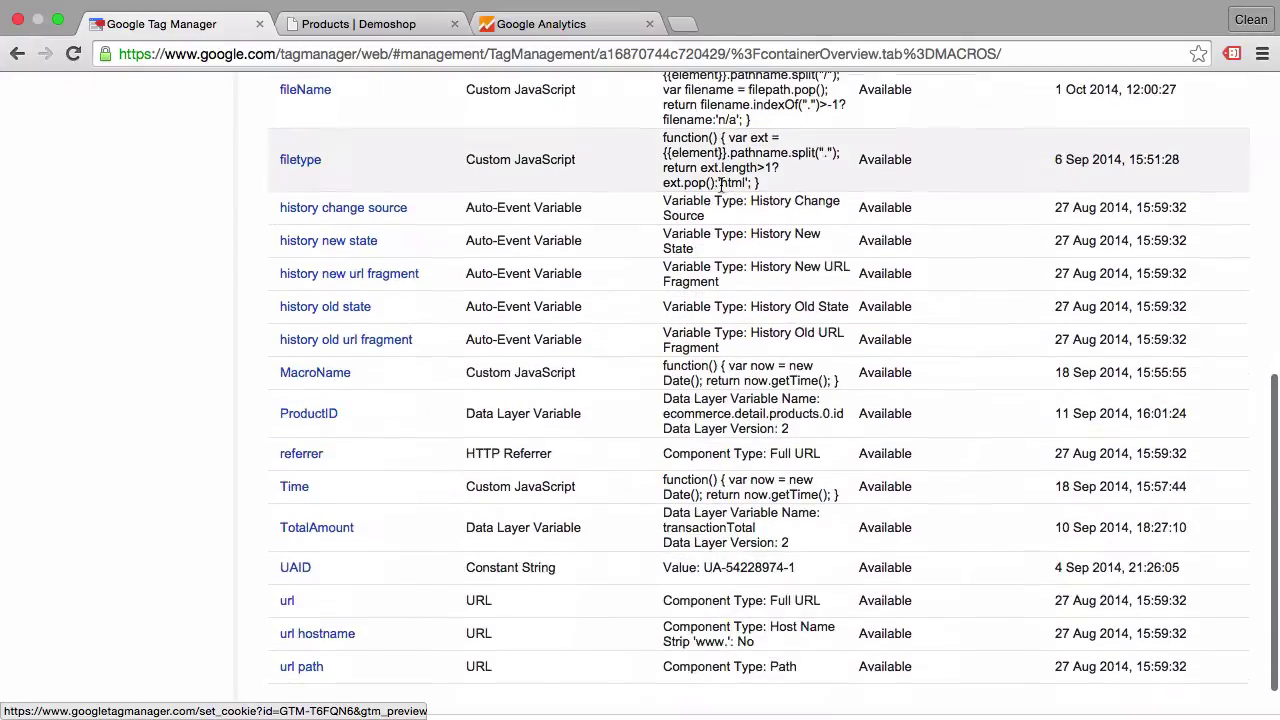
scroll(720, 186, "up", 4)
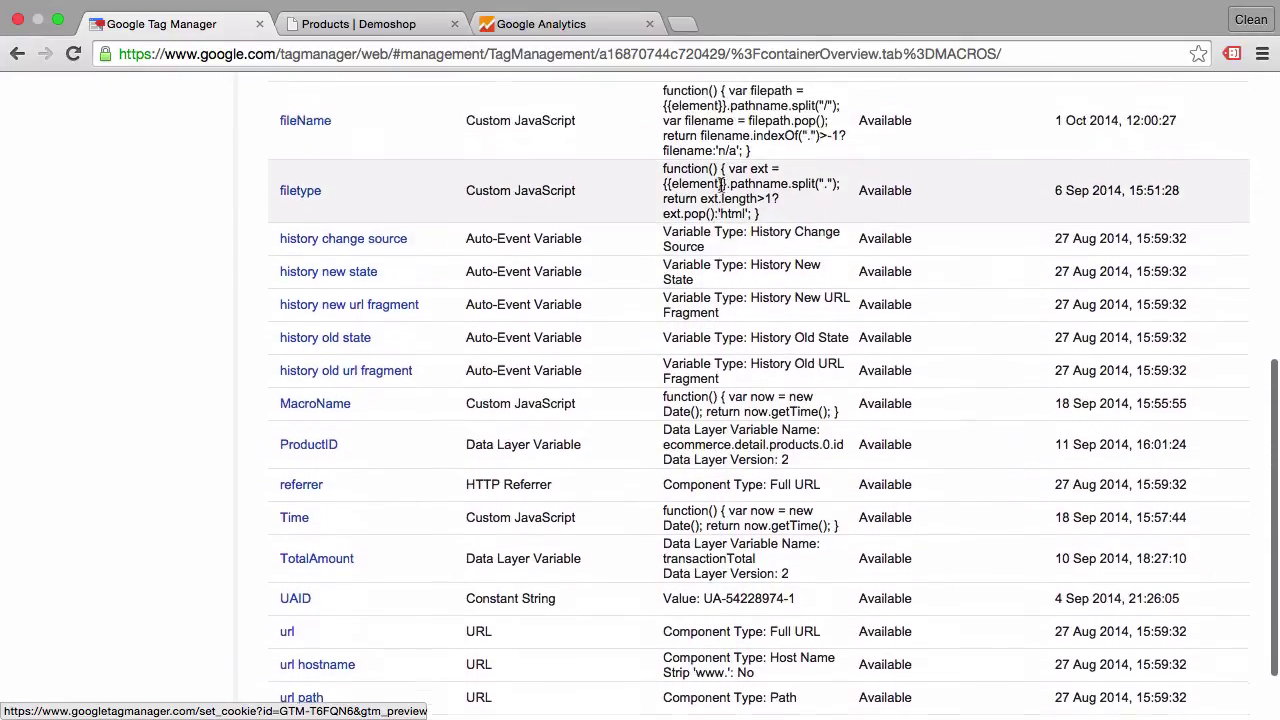
scroll(720, 186, "up", 5)
scroll(720, 186, "up", 1)
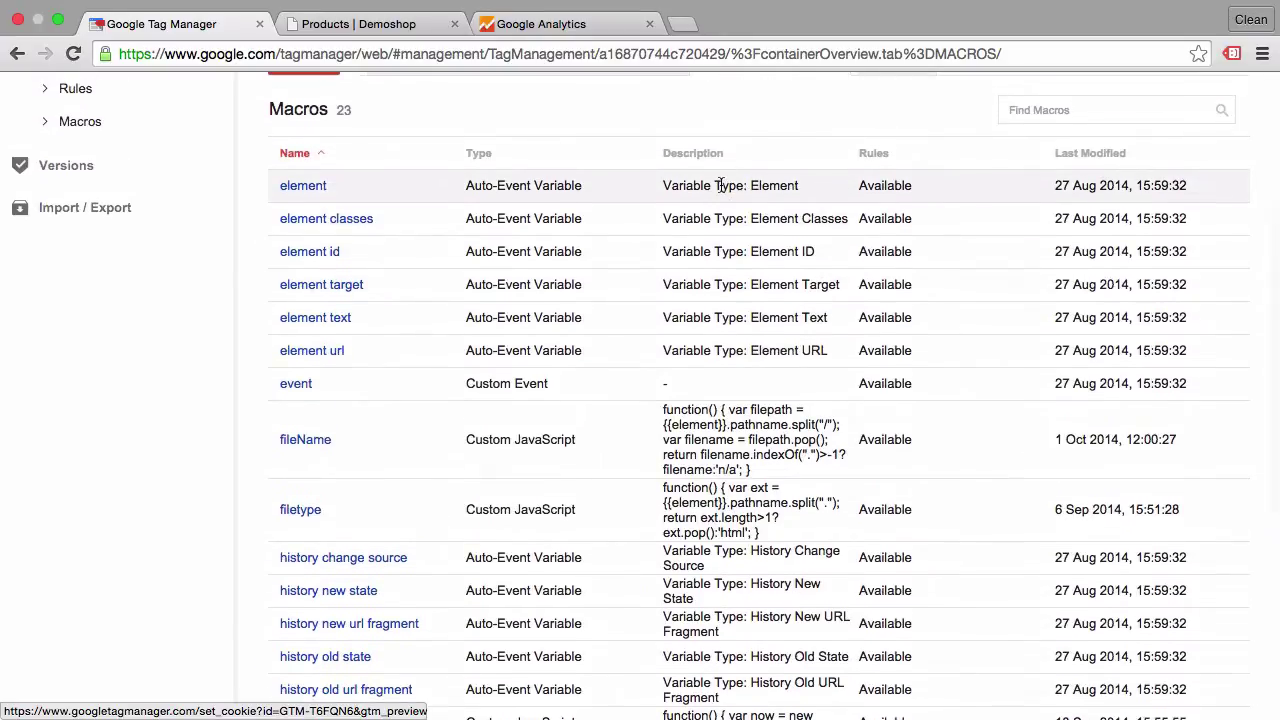
scroll(722, 192, "up", 1)
scroll(722, 192, "up", 1)
scroll(720, 191, "up", 1)
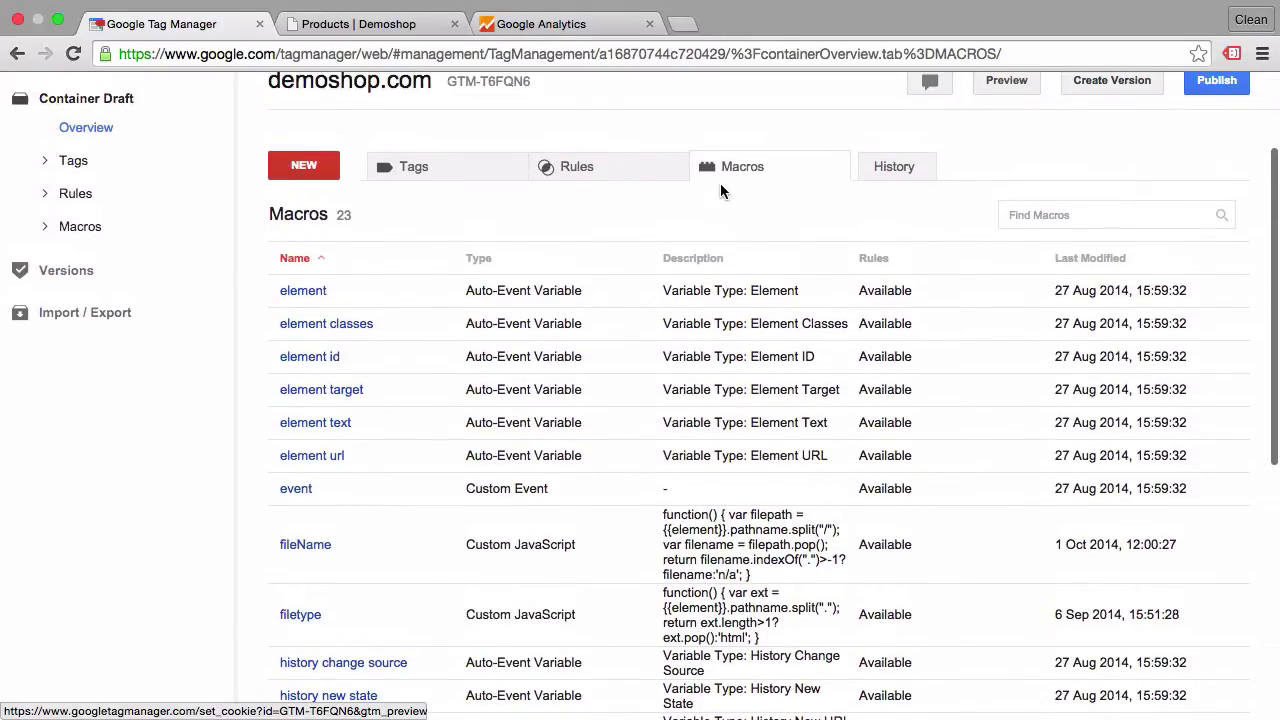
scroll(720, 183, "up", 2)
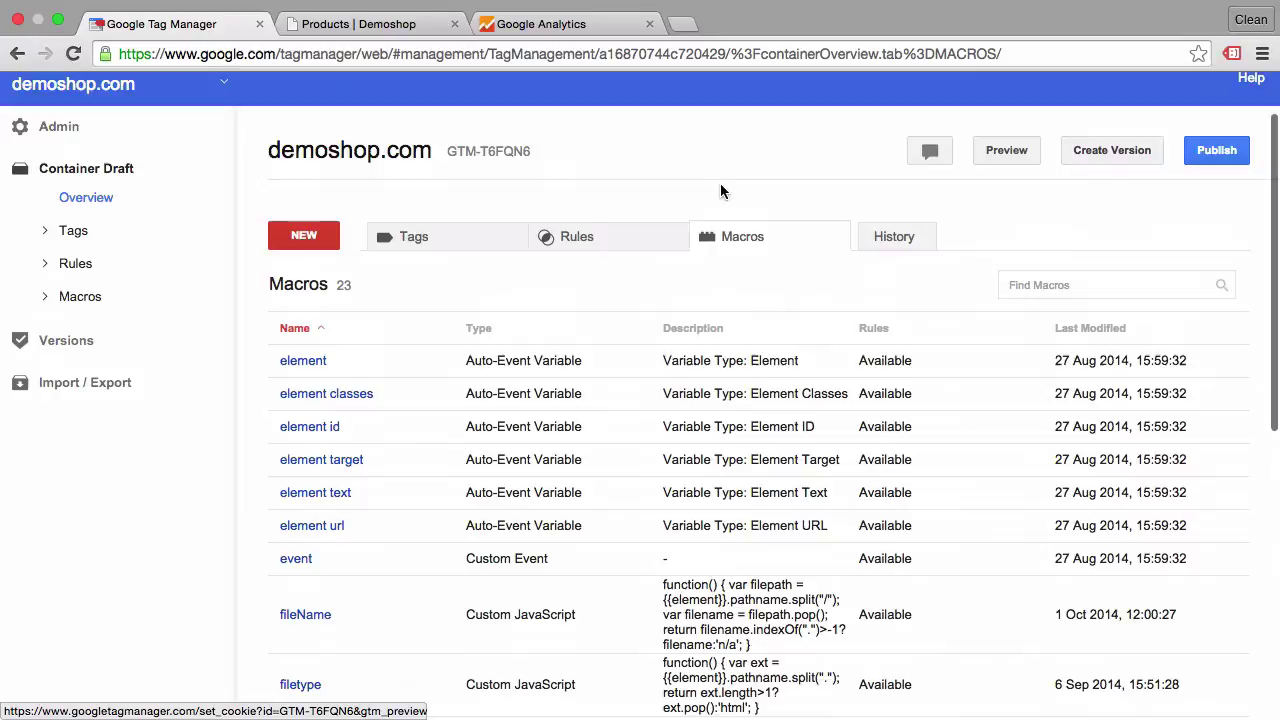
- Start a new macro and set its Macro Type to URL
left_click(285, 238)
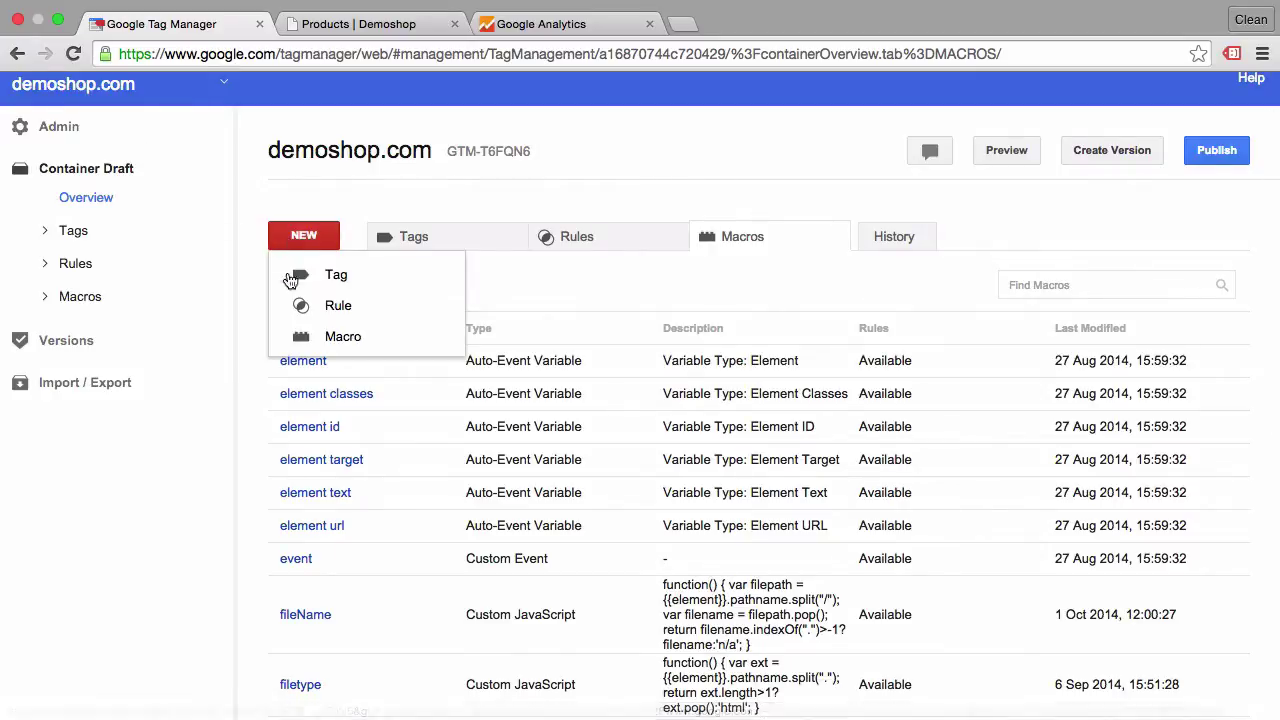
left_click(313, 340)
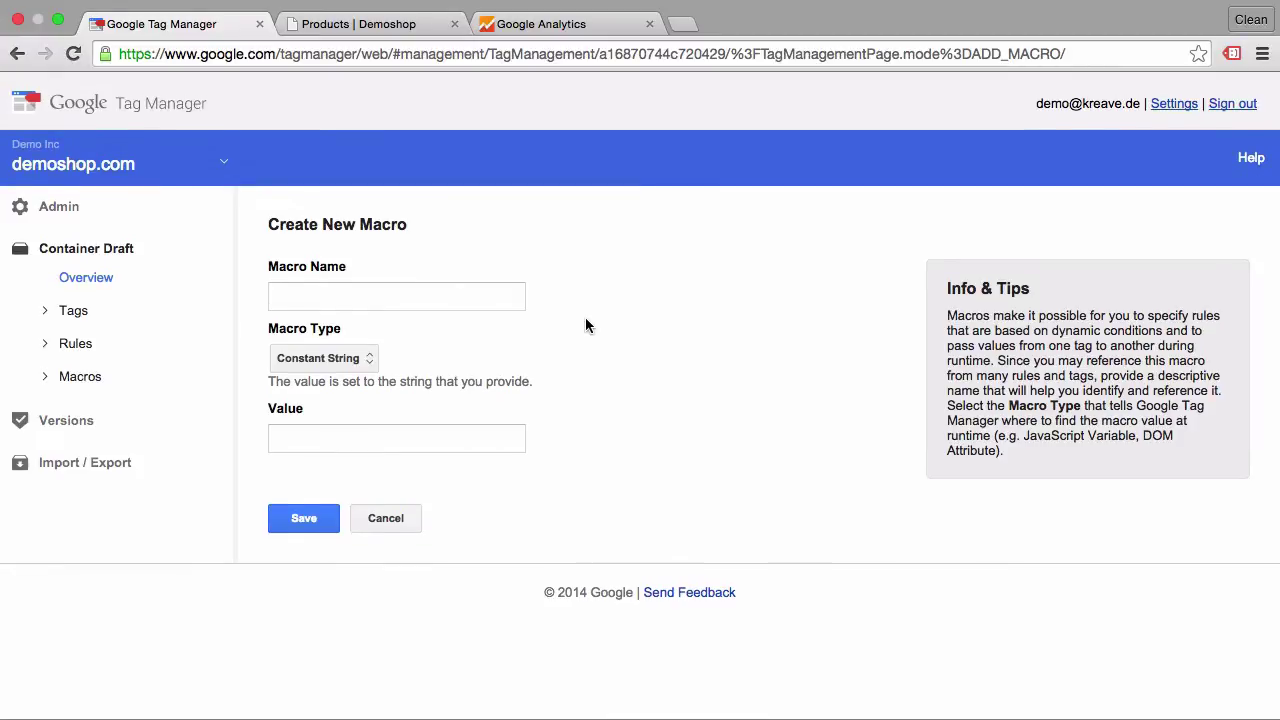
left_click(372, 357)
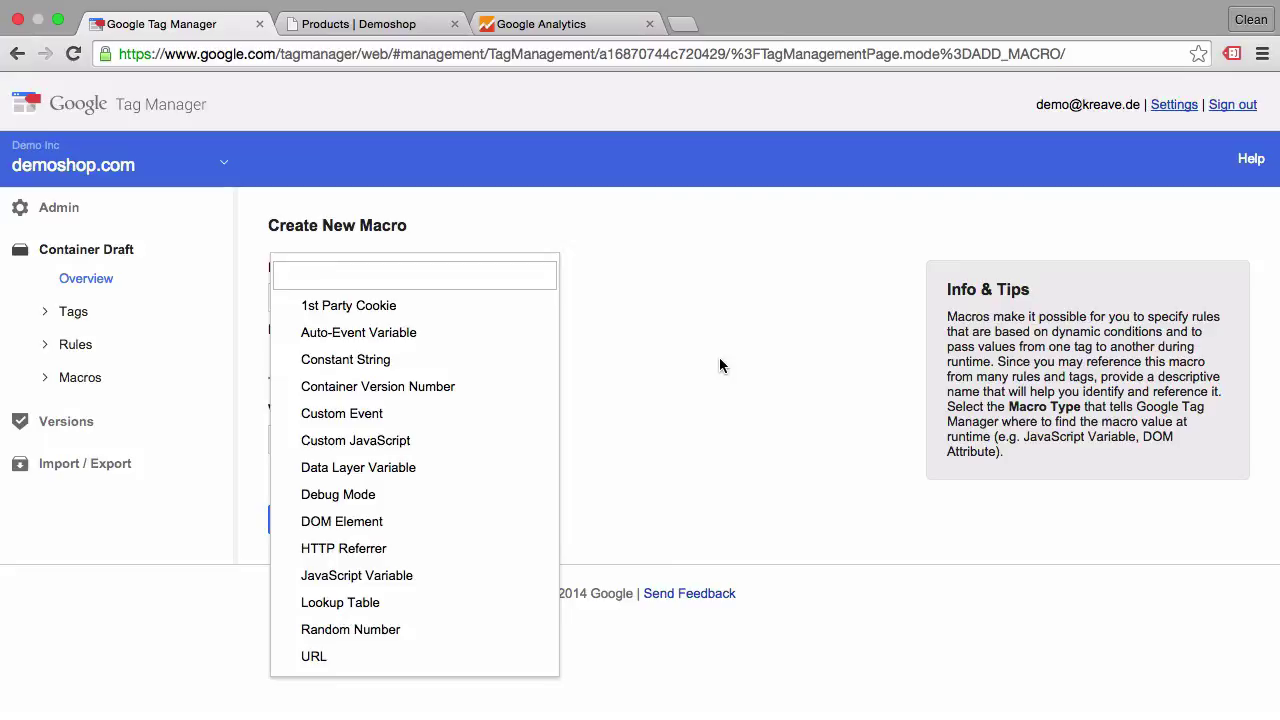
left_click(314, 494)
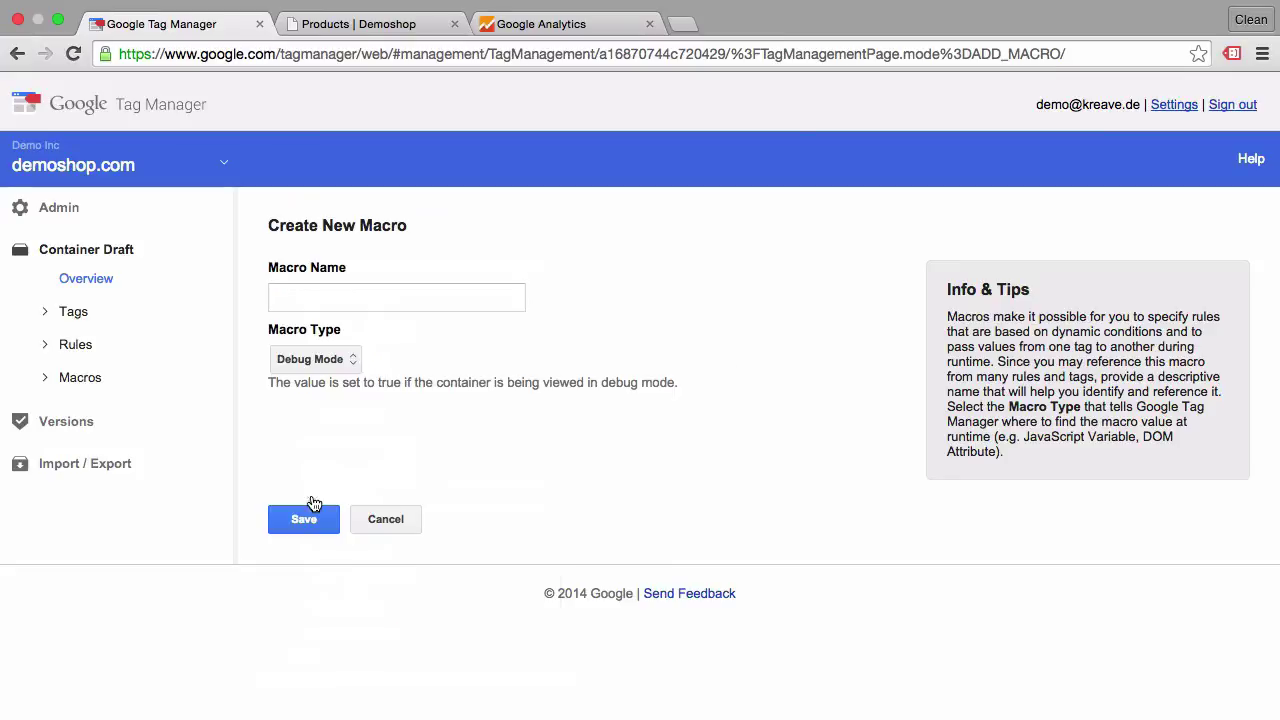
left_click(337, 358)
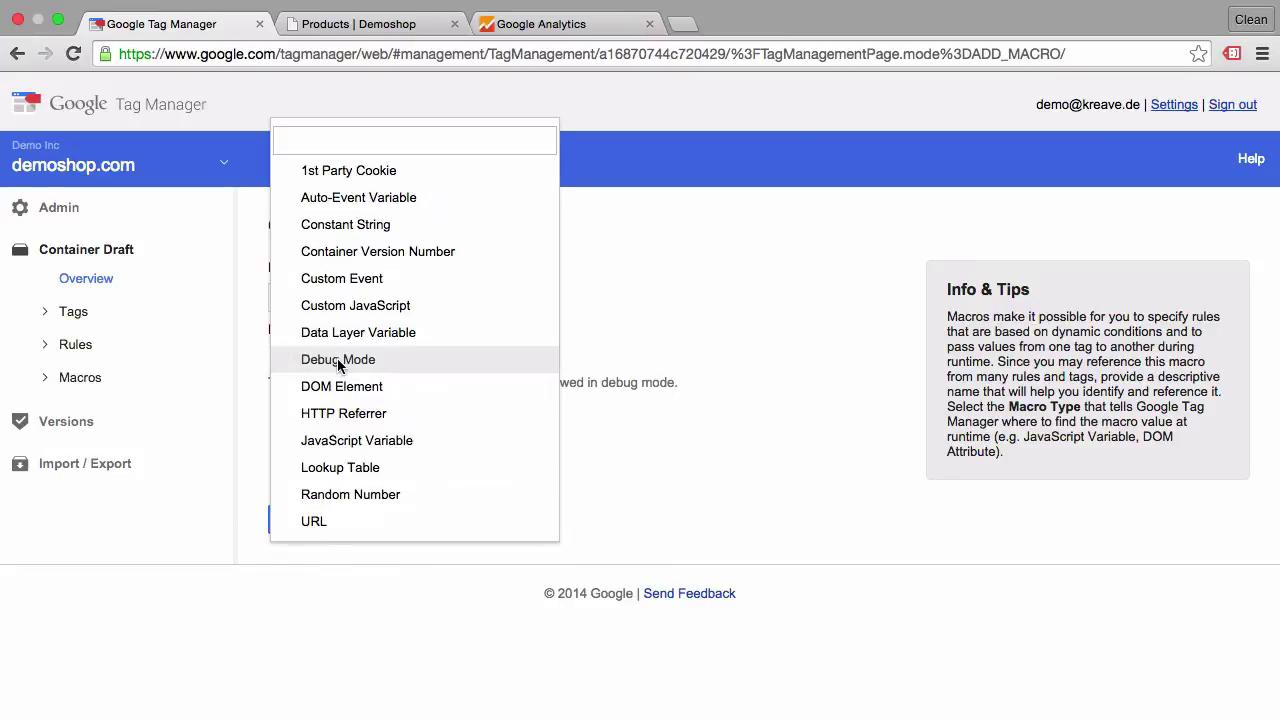
left_click(774, 316)
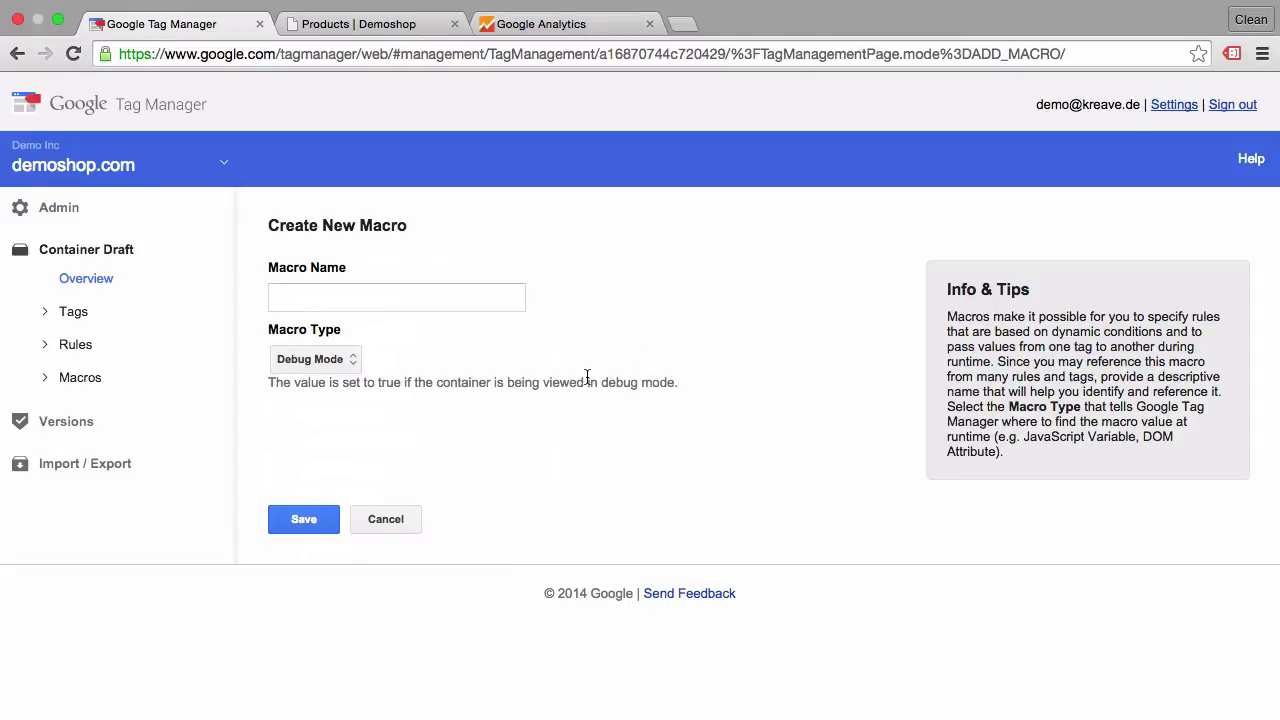
triple_click(588, 379)
left_click(555, 377)
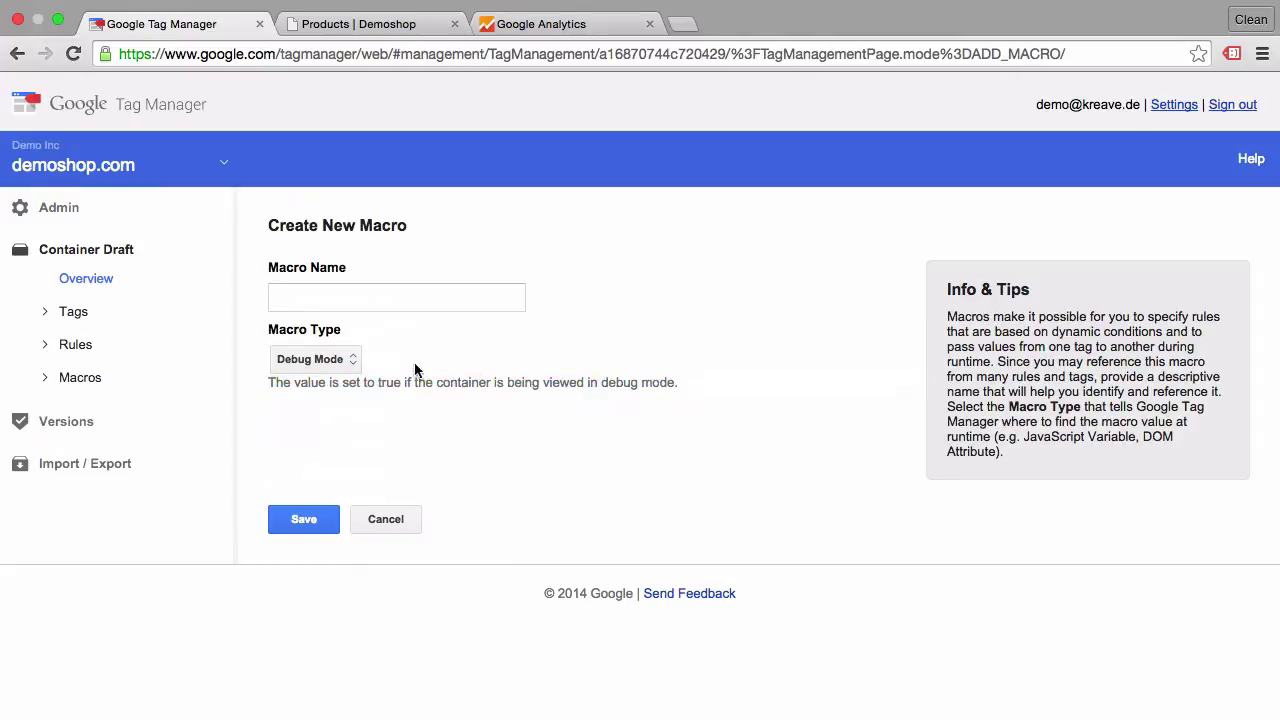
left_click(337, 360)
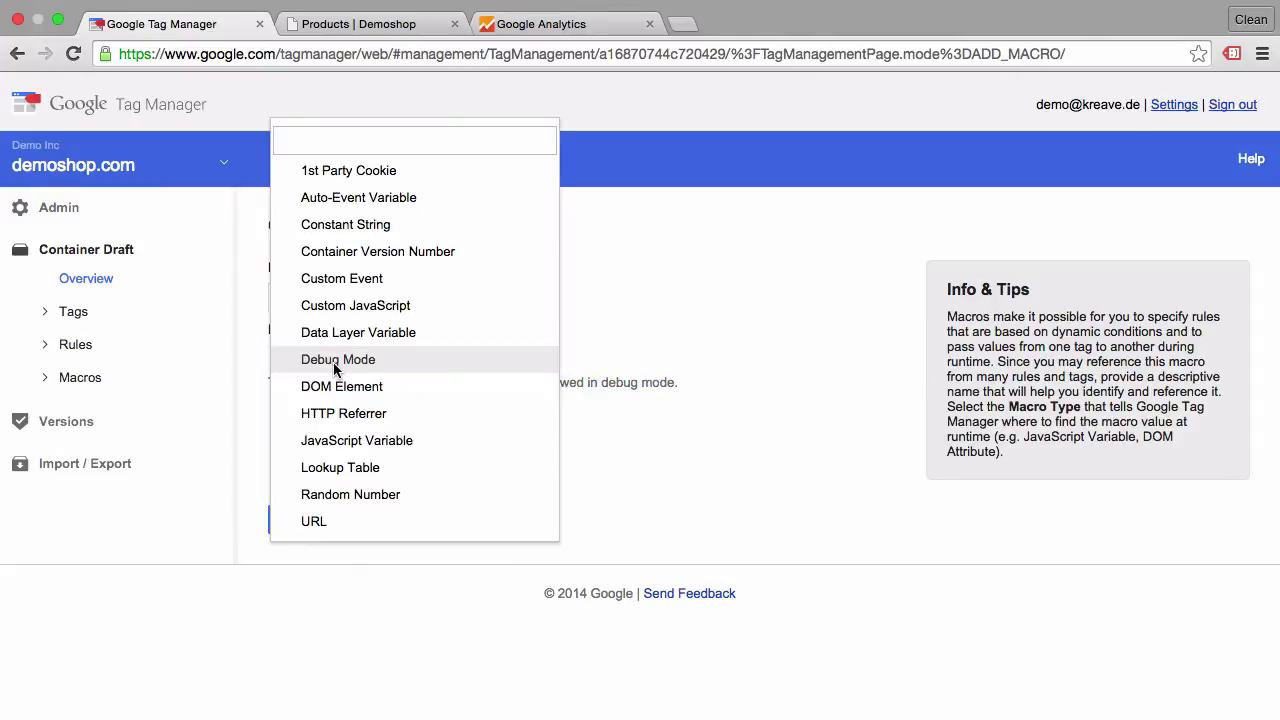
left_click(316, 523)
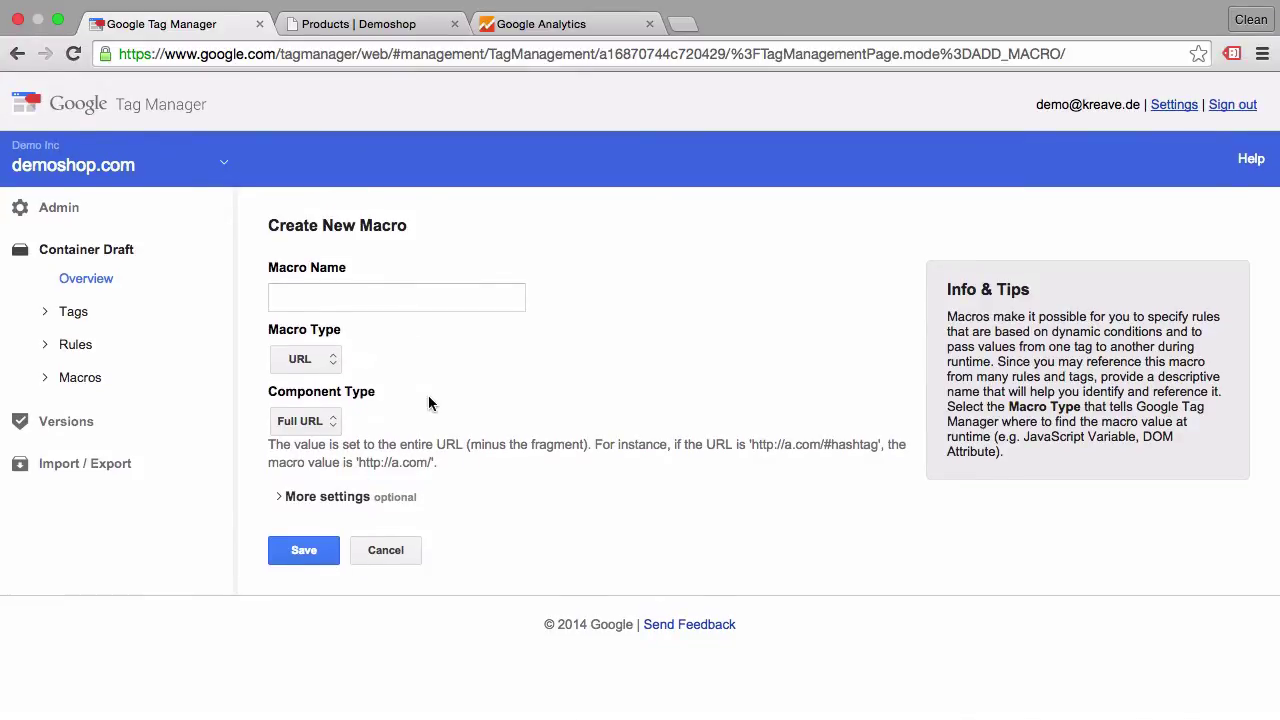
- Keep Full URL as the component, name the macro FullURL, and save
left_click(305, 421)
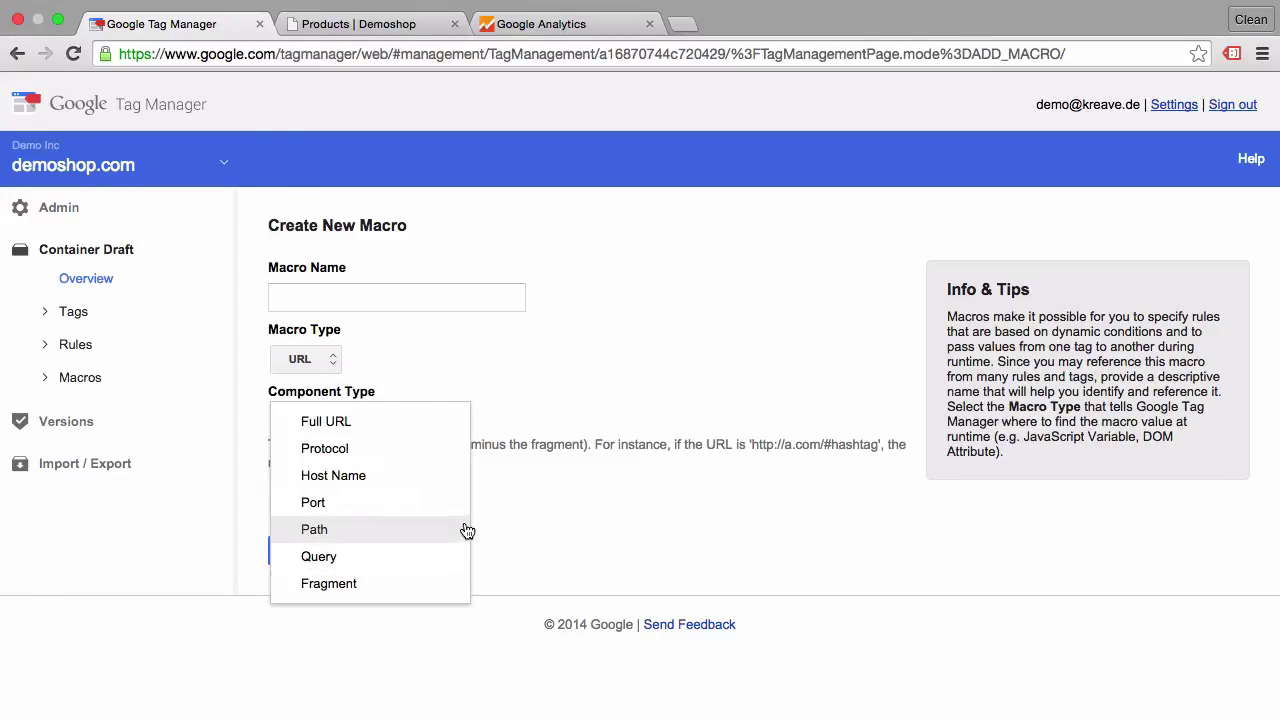
left_click(368, 424)
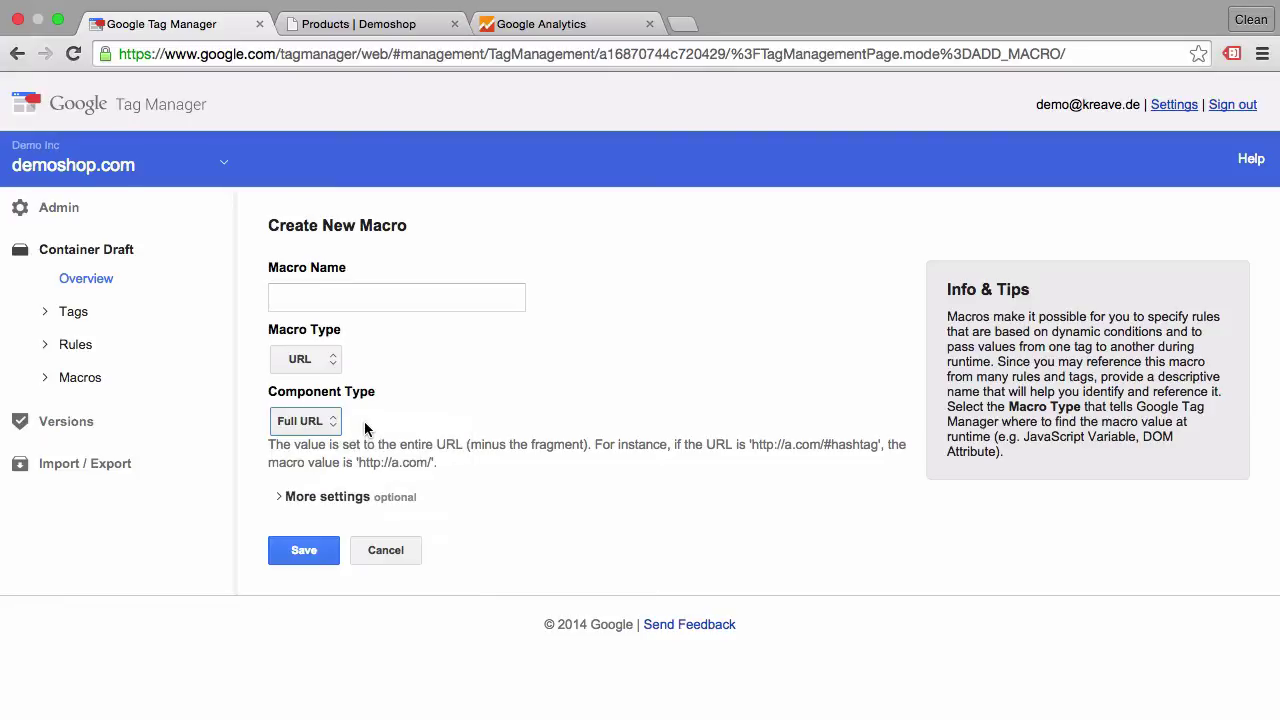
left_click(336, 299)
type("Fu")
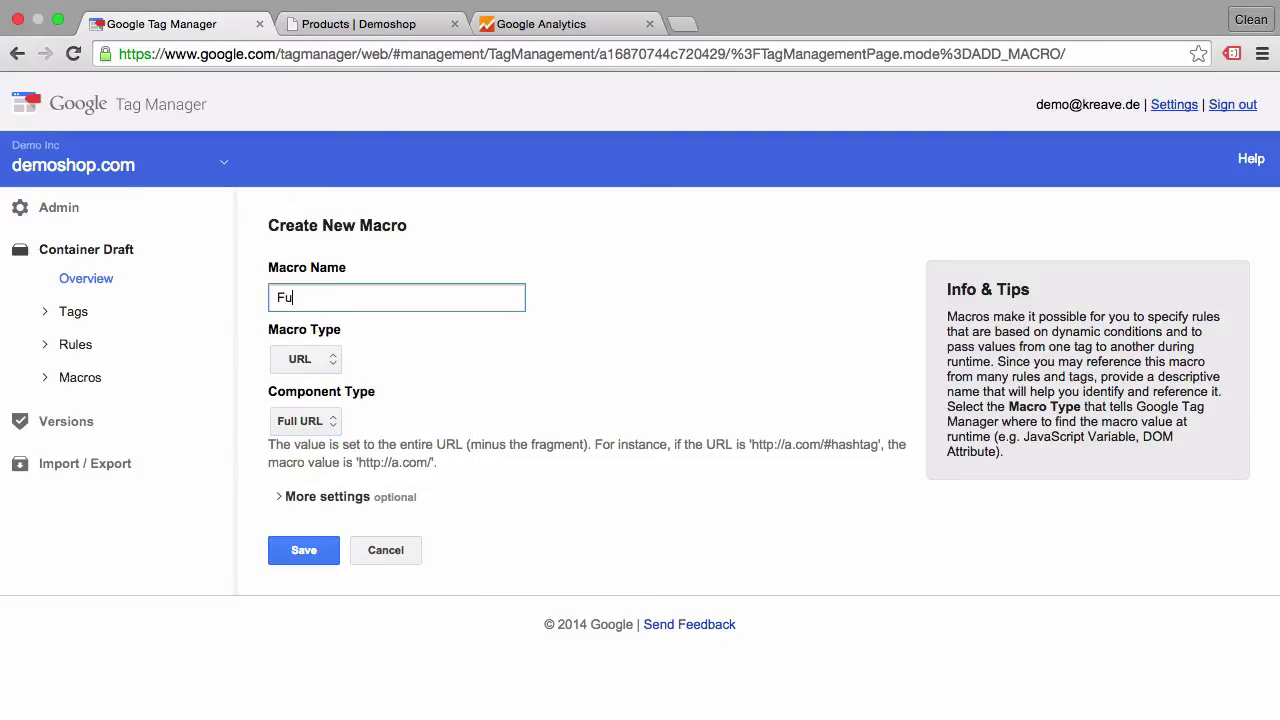
type("llURL")
left_click(292, 556)
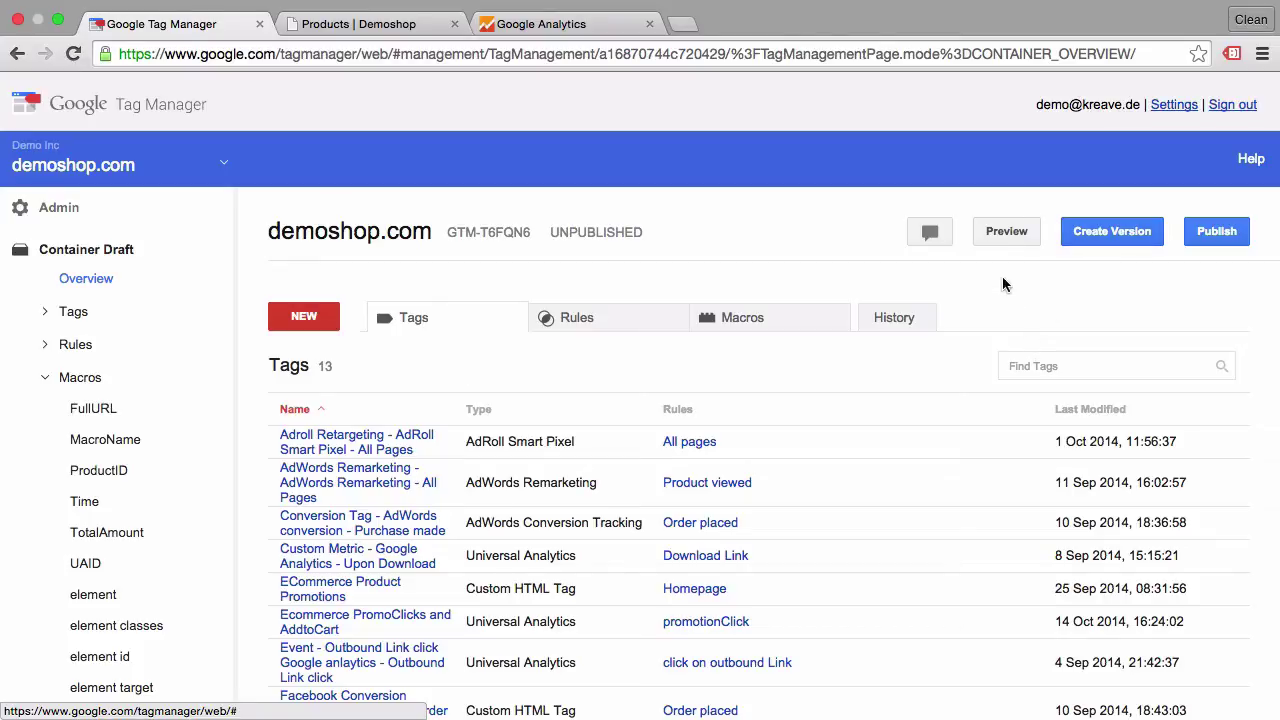
- Start Debug preview of the unpublished demoshop.com container draft
left_click(993, 243)
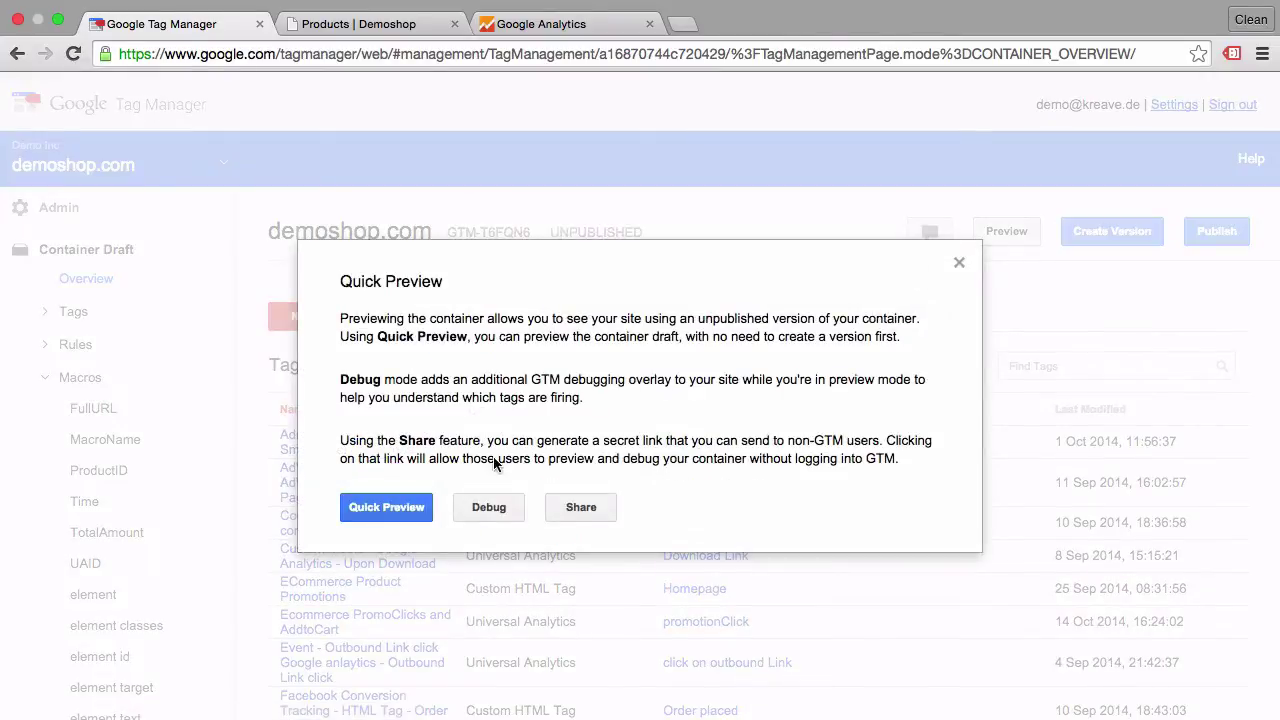
left_click(484, 509)
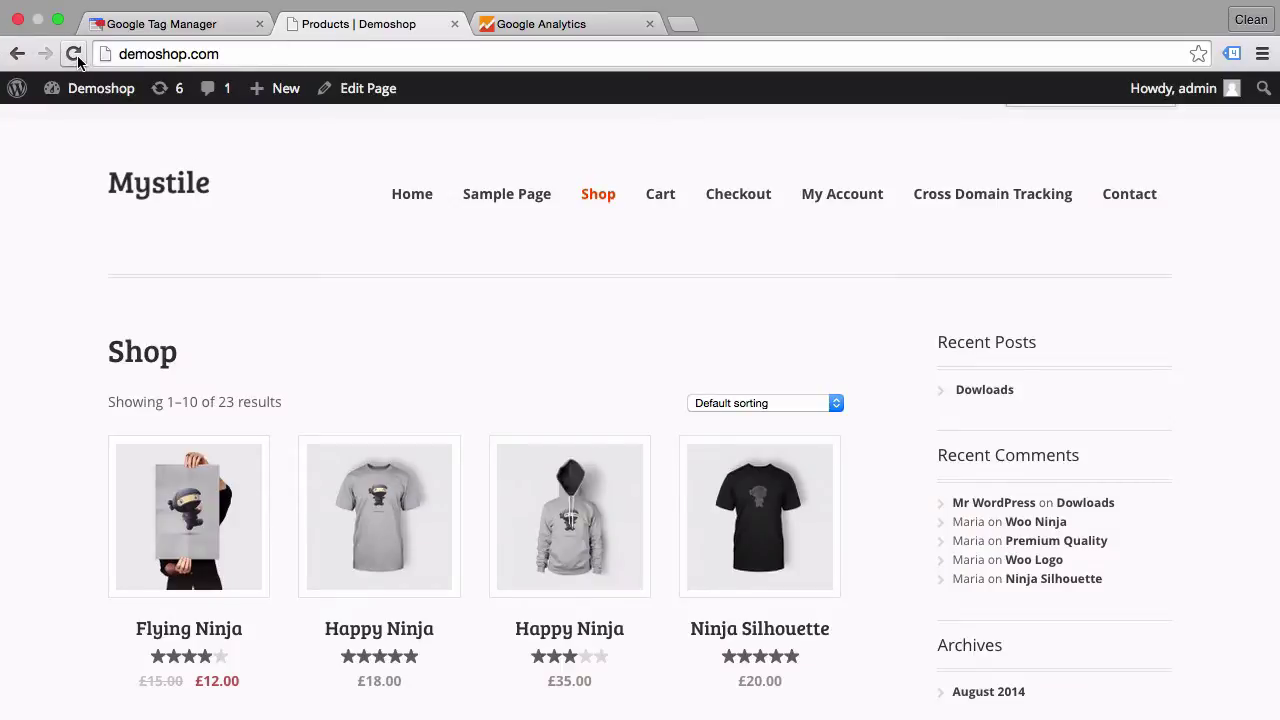
left_click(73, 54)
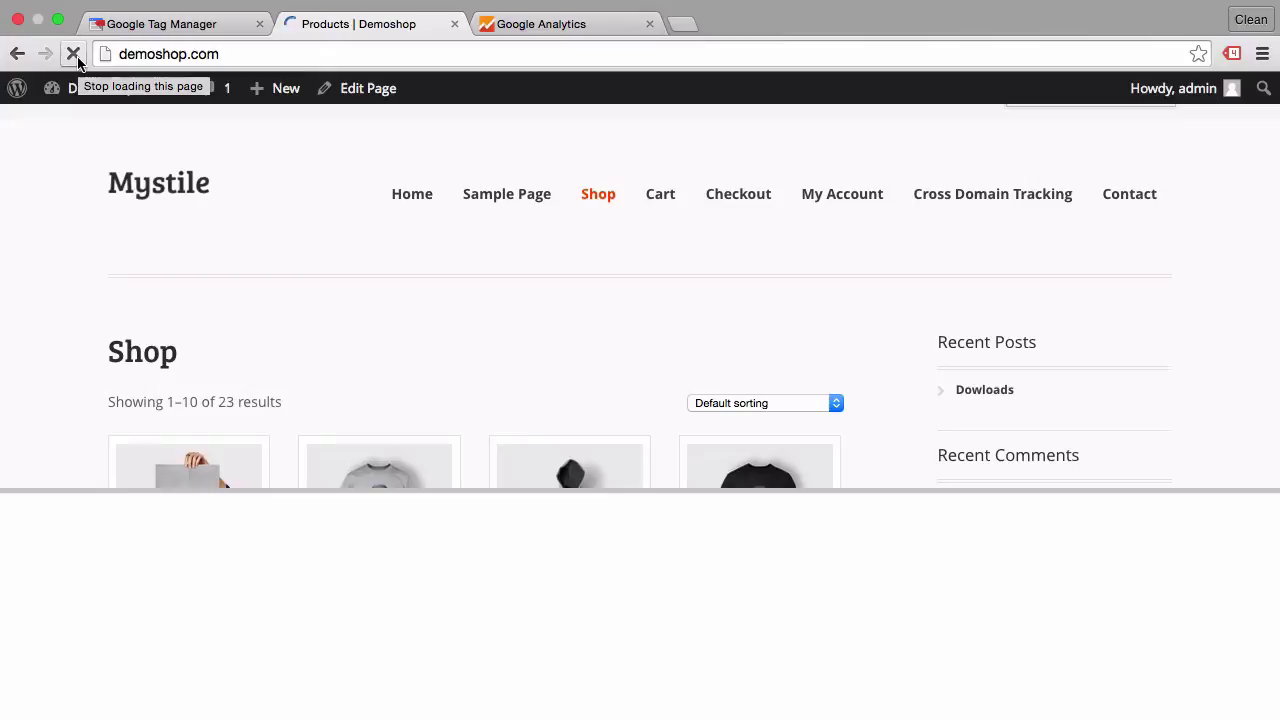
left_click_drag(29, 488, 122, 216)
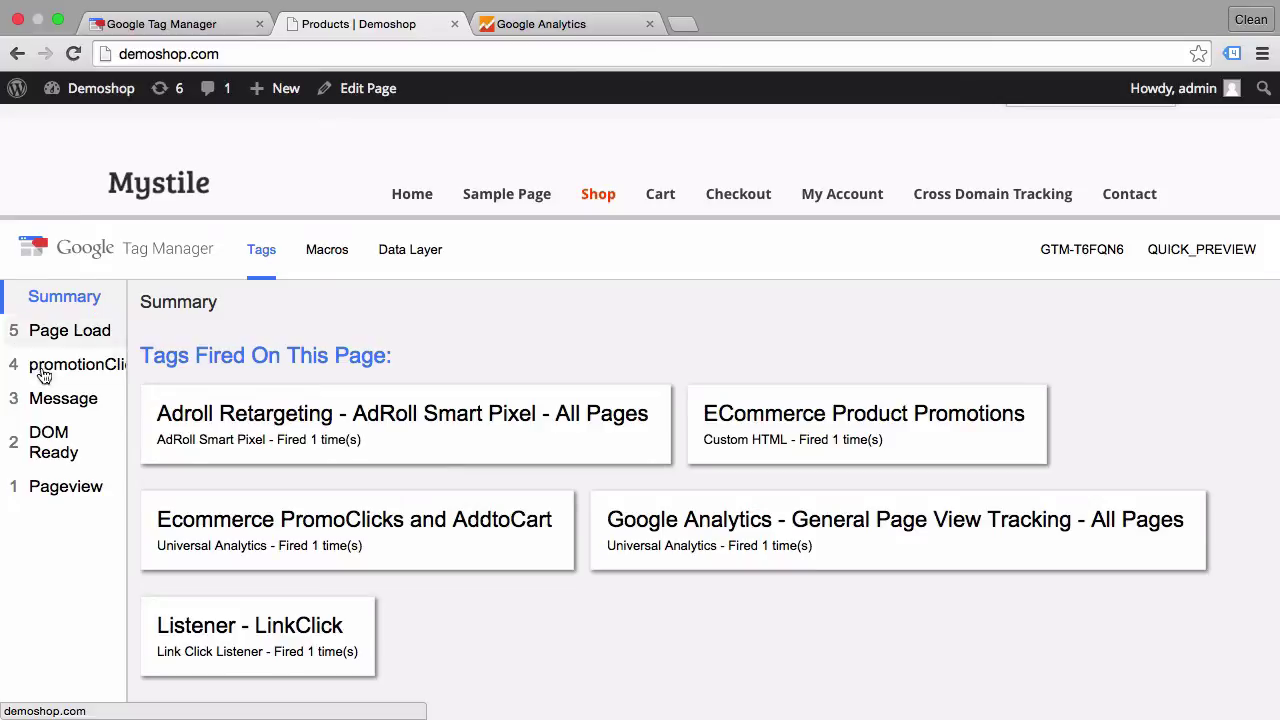
left_click(29, 486)
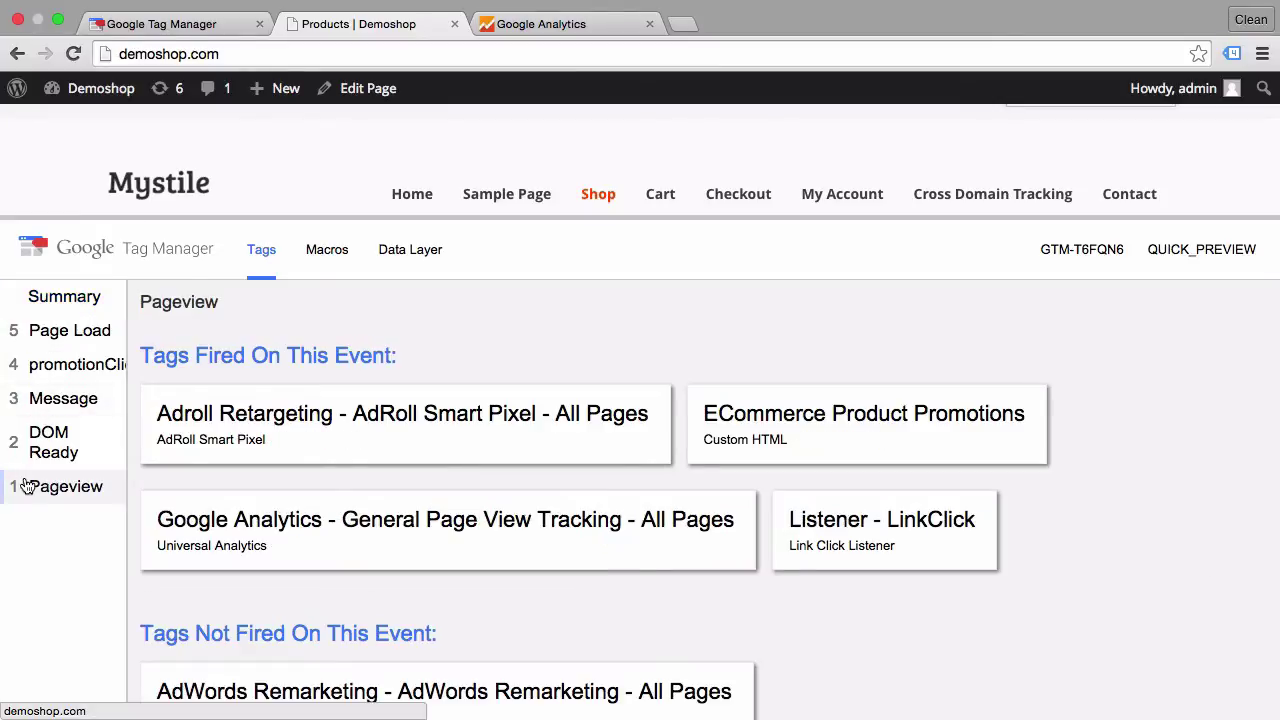
left_click(343, 259)
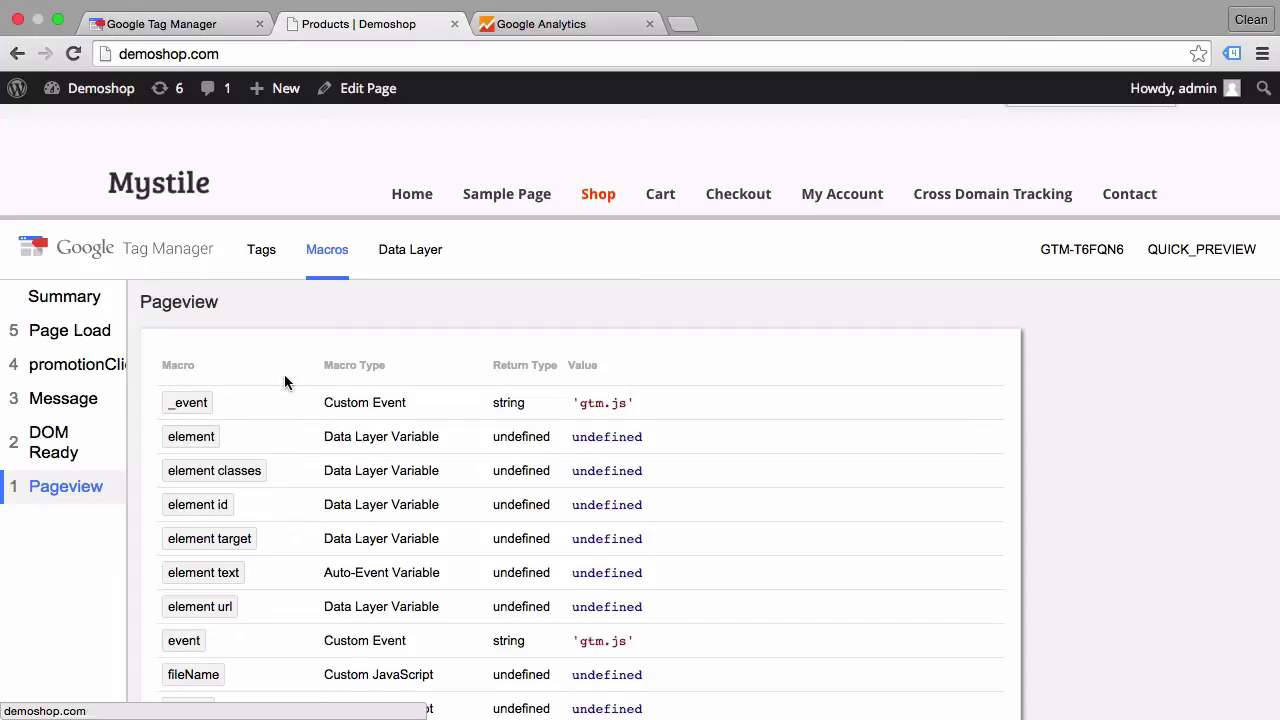
scroll(284, 374, "down", 3)
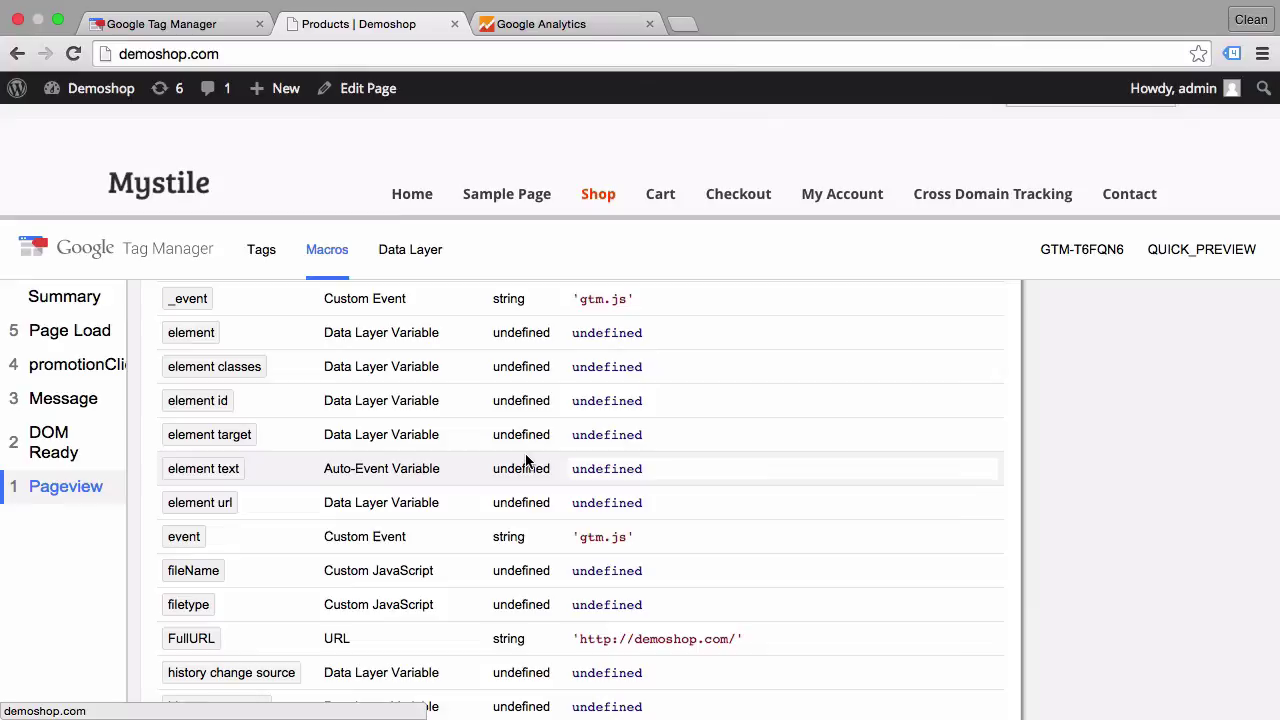
scroll(501, 428, "down", 1)
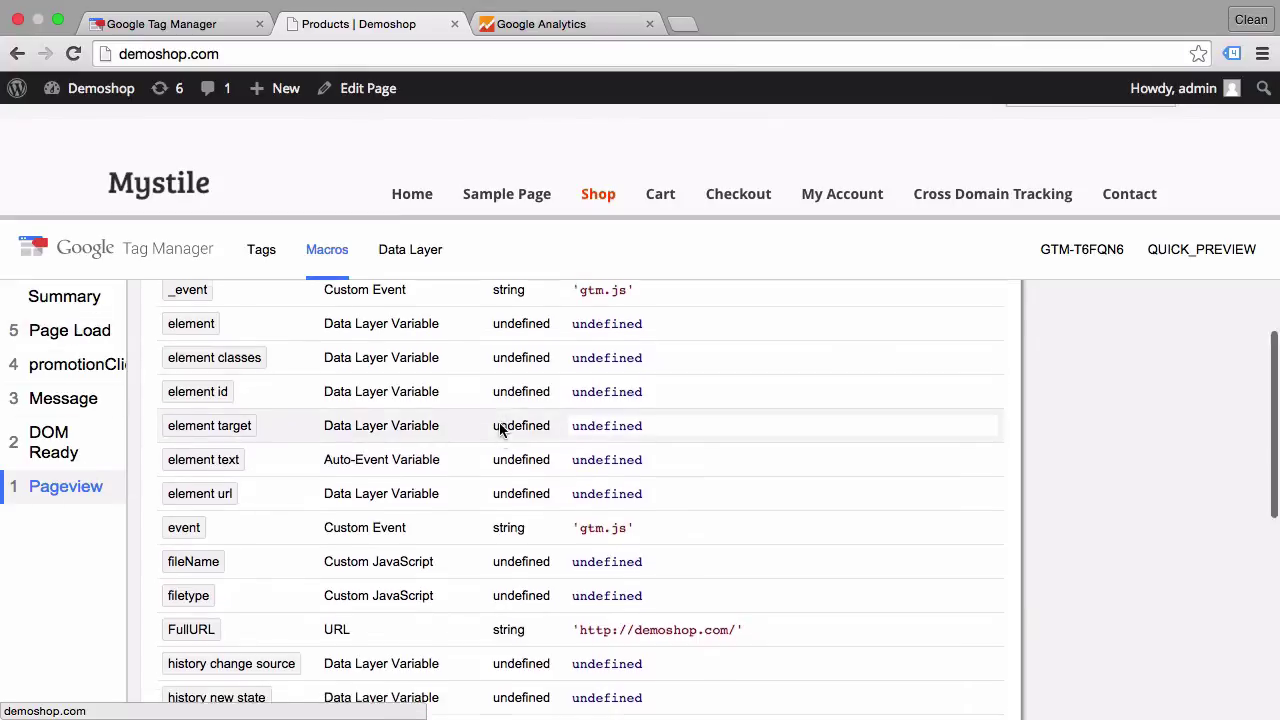
scroll(501, 428, "down", 3)
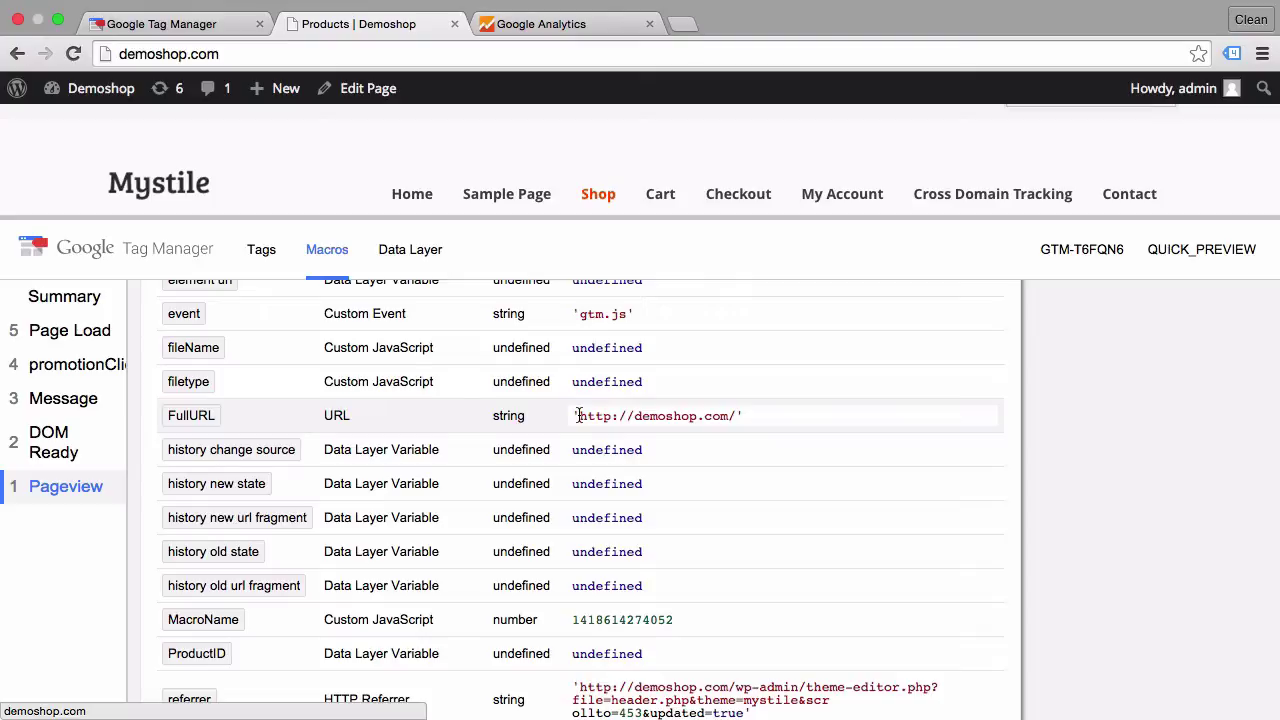
left_click_drag(577, 415, 742, 415)
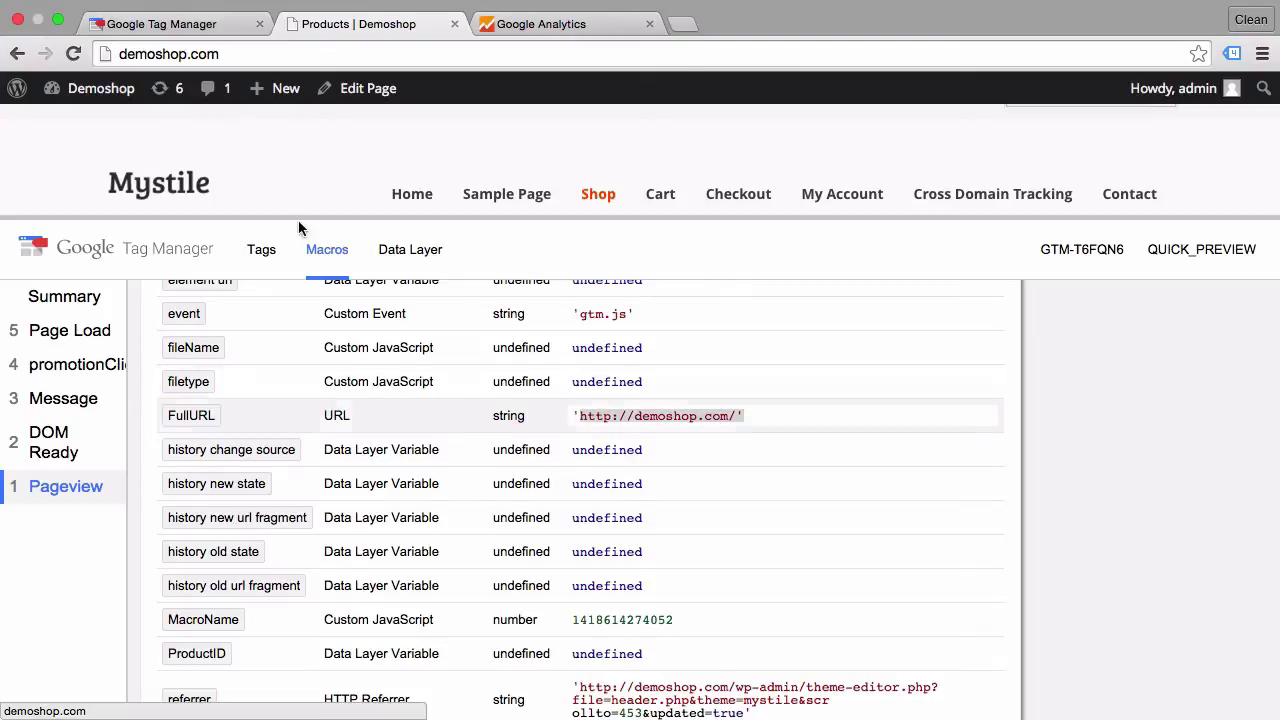
left_click(240, 58)
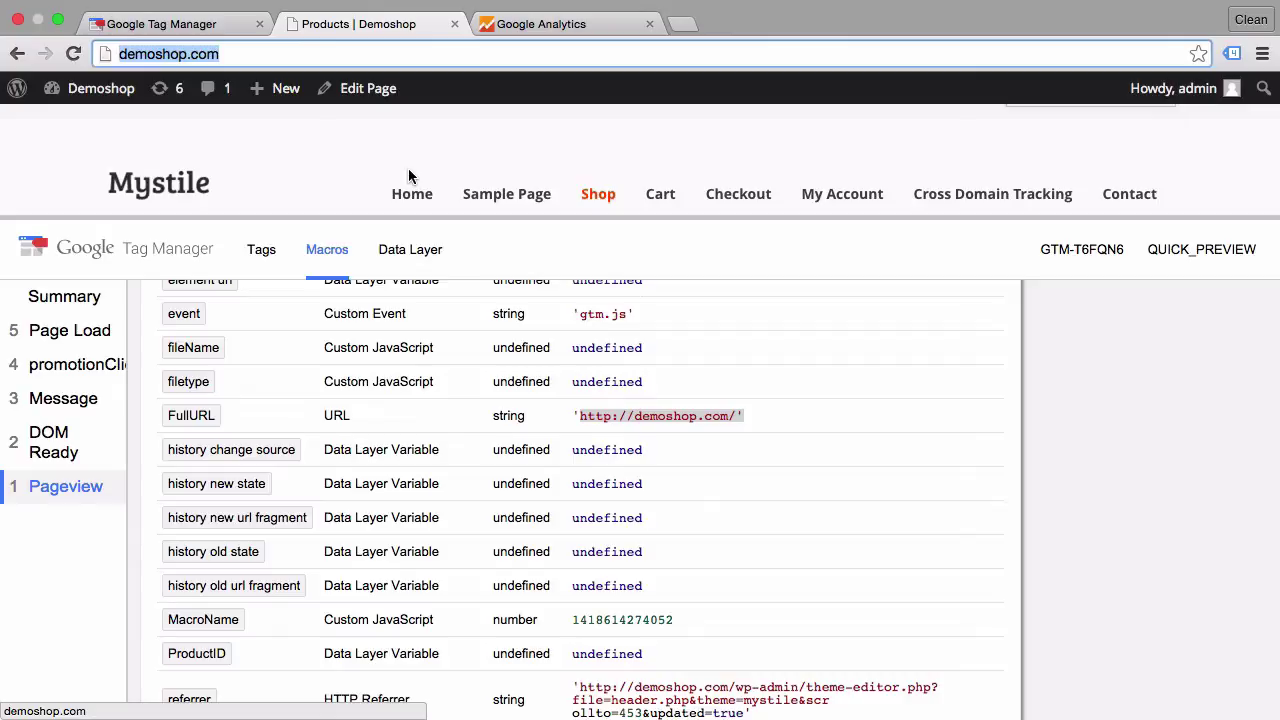
left_click(745, 196)
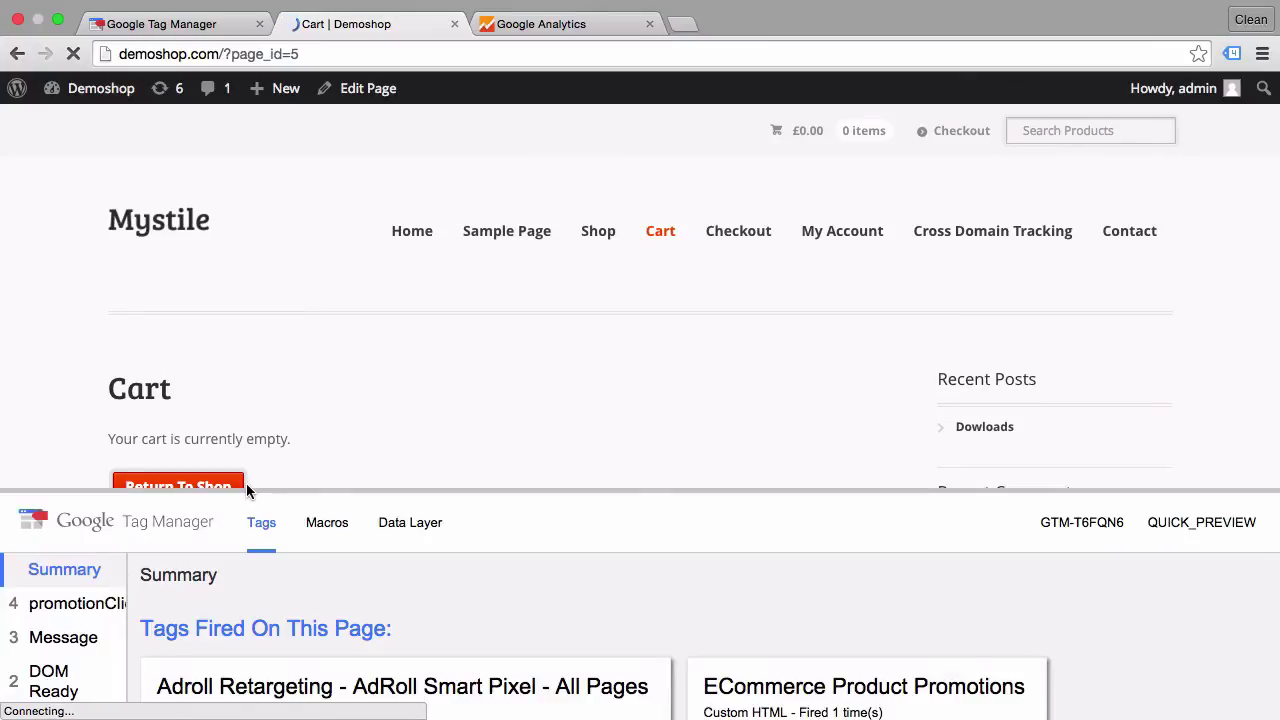
left_click_drag(246, 489, 288, 188)
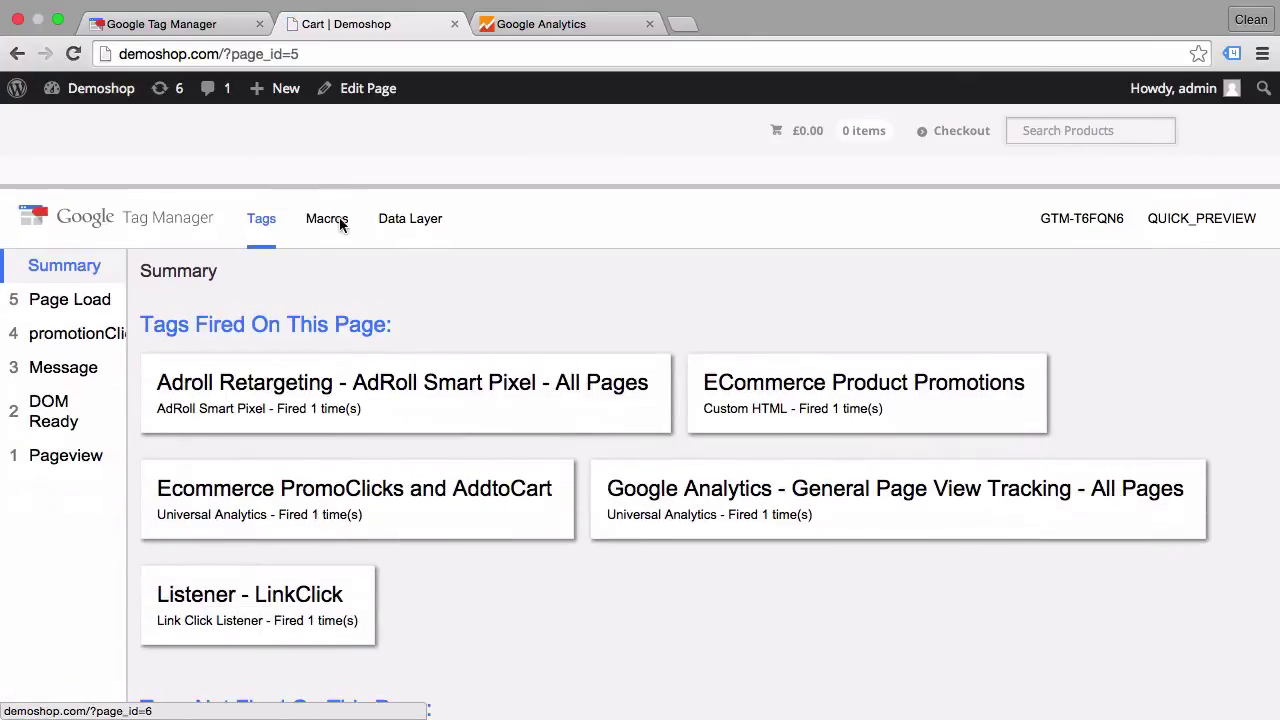
left_click(338, 236)
left_click(51, 470)
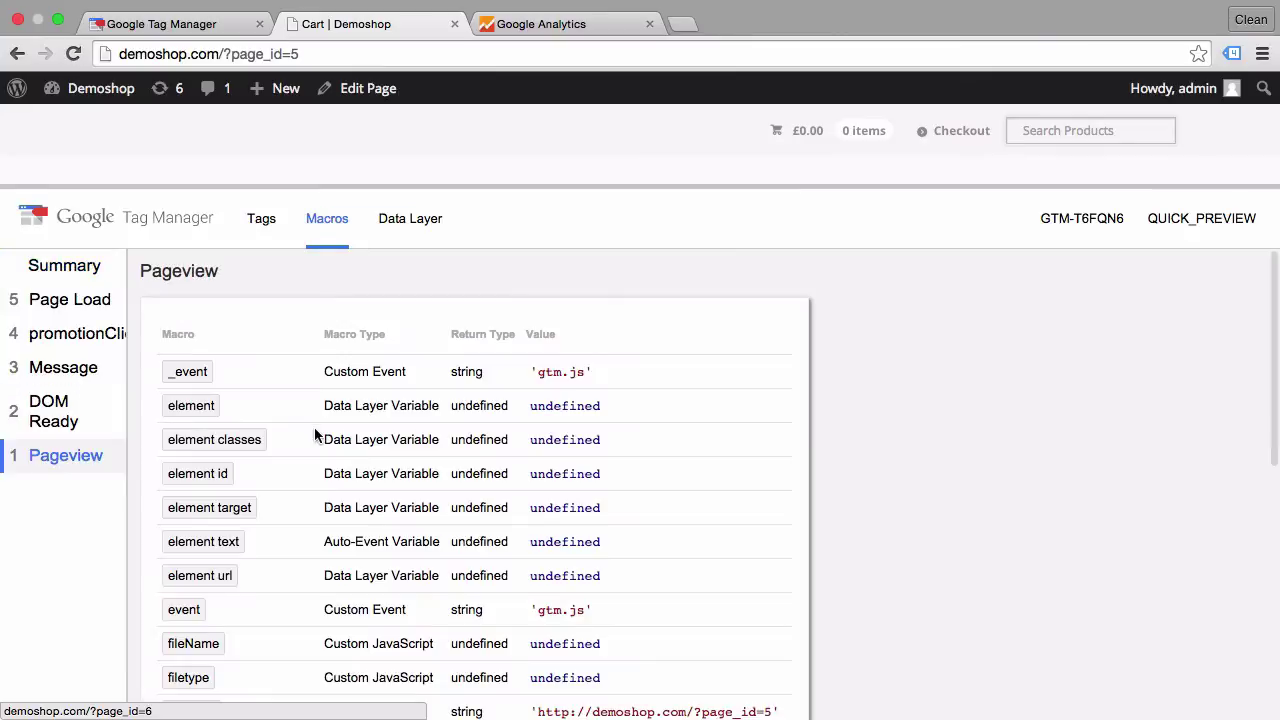
scroll(314, 427, "down", 1)
scroll(314, 427, "down", 5)
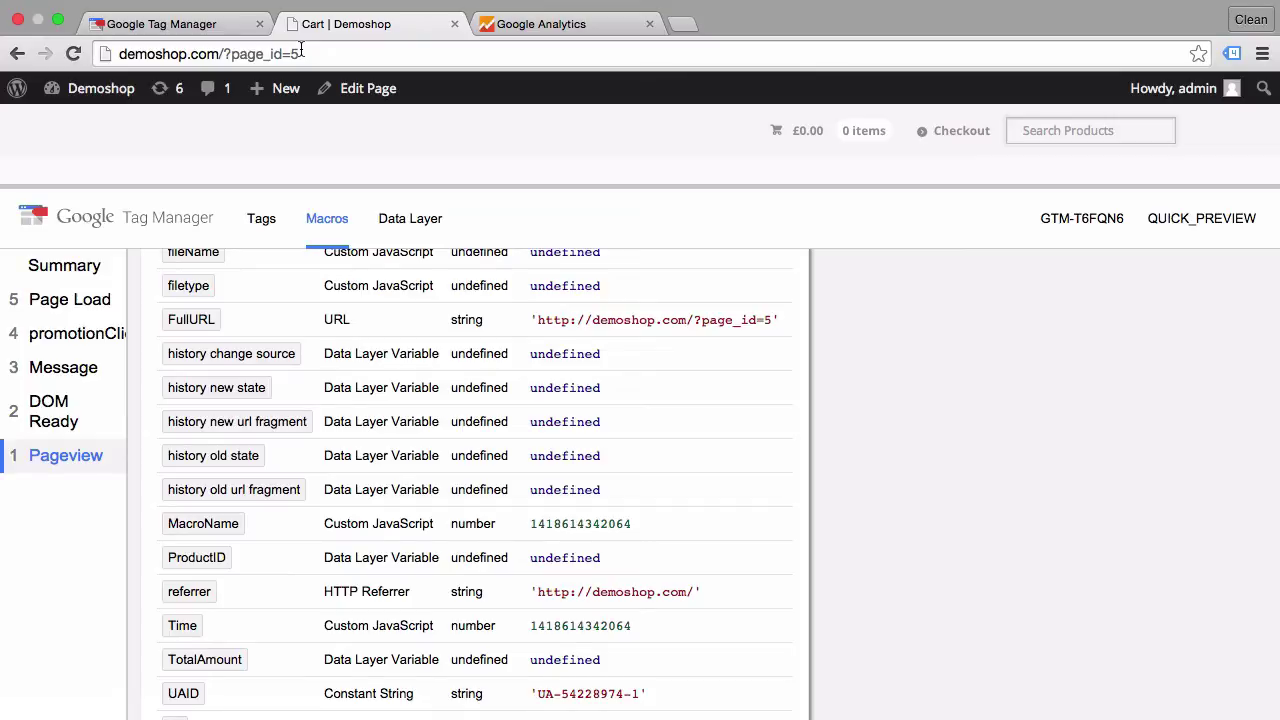
mouse_move(246, 186)
left_mouse_down()
mouse_move(224, 237)
mouse_move(419, 445)
left_mouse_up()
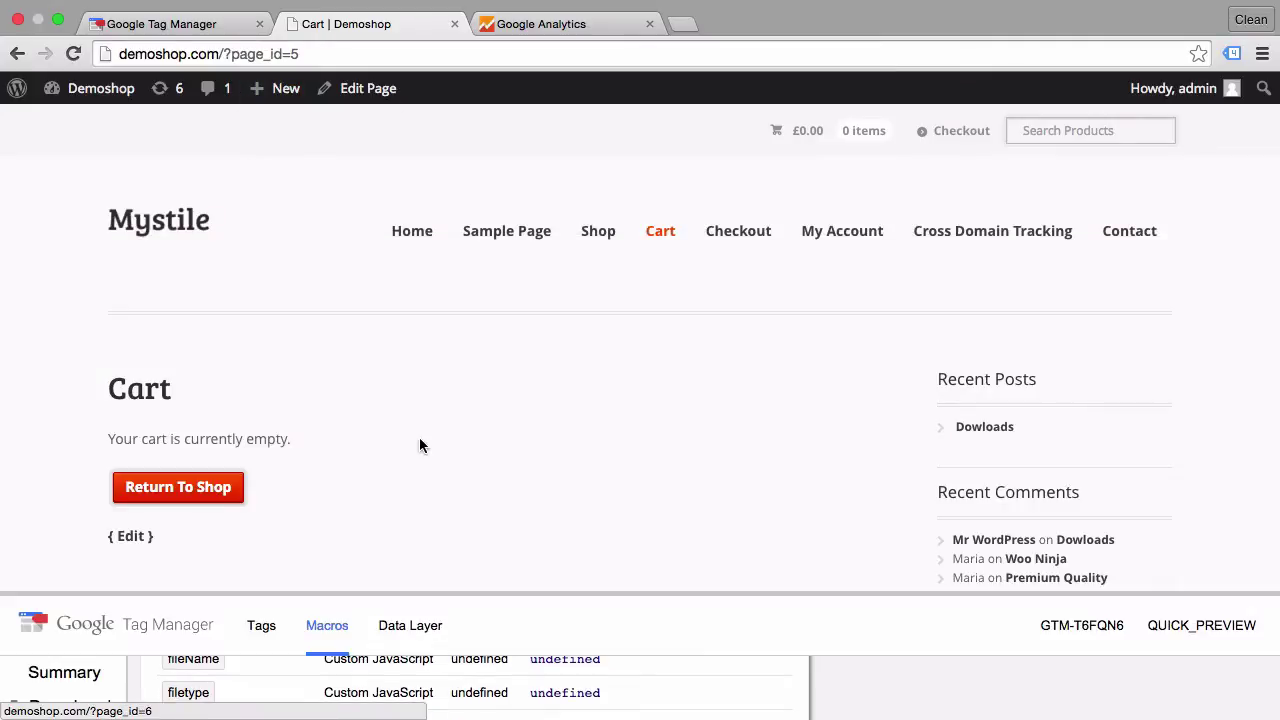
left_click(182, 227)
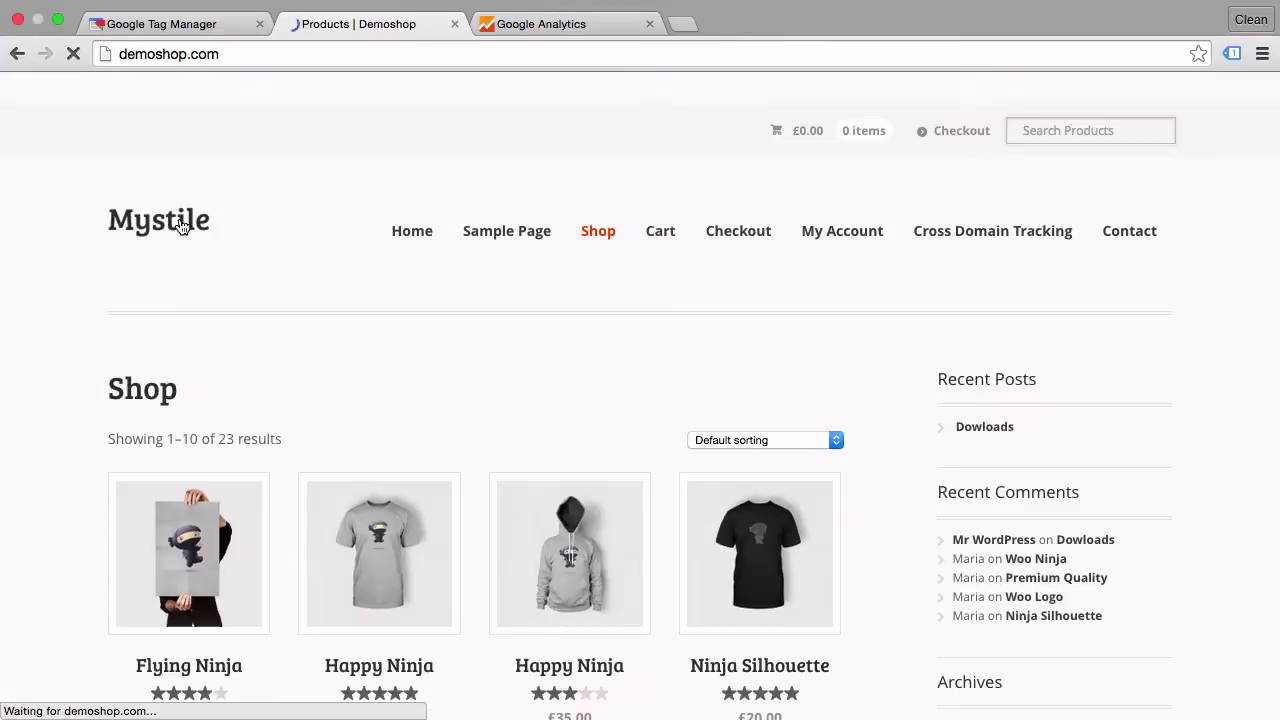
right_click(182, 218)
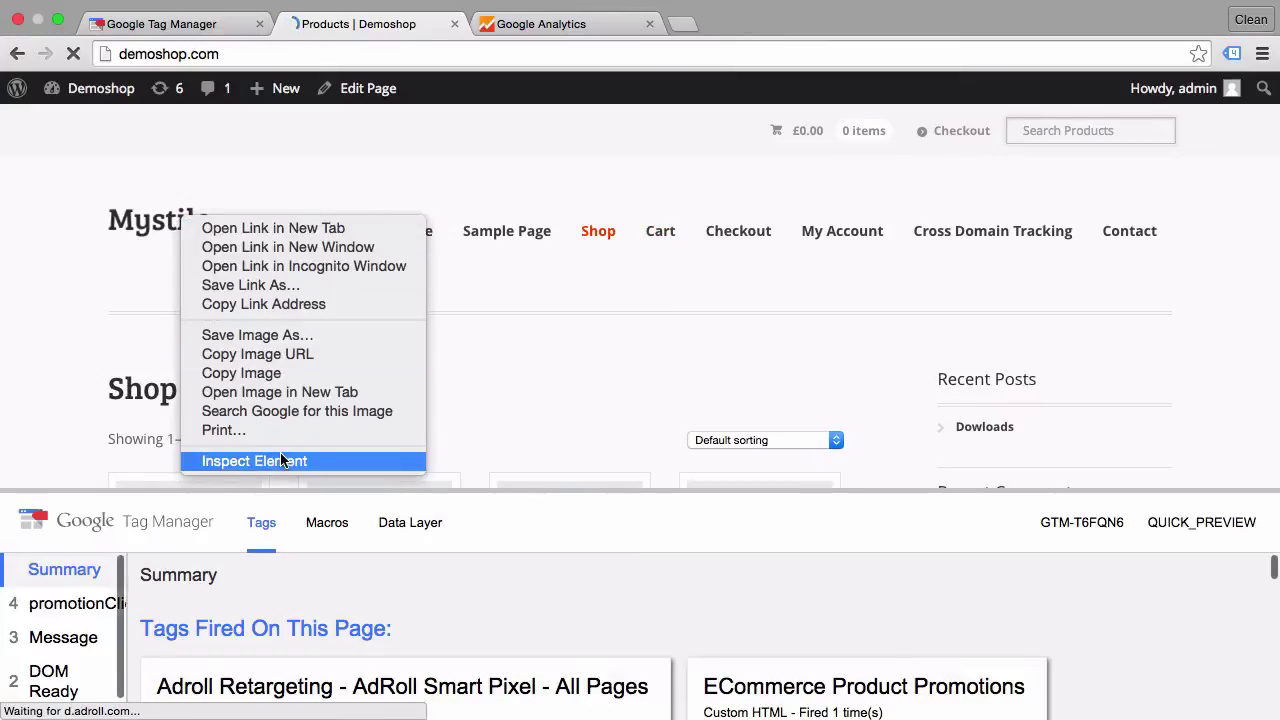
left_click(280, 459)
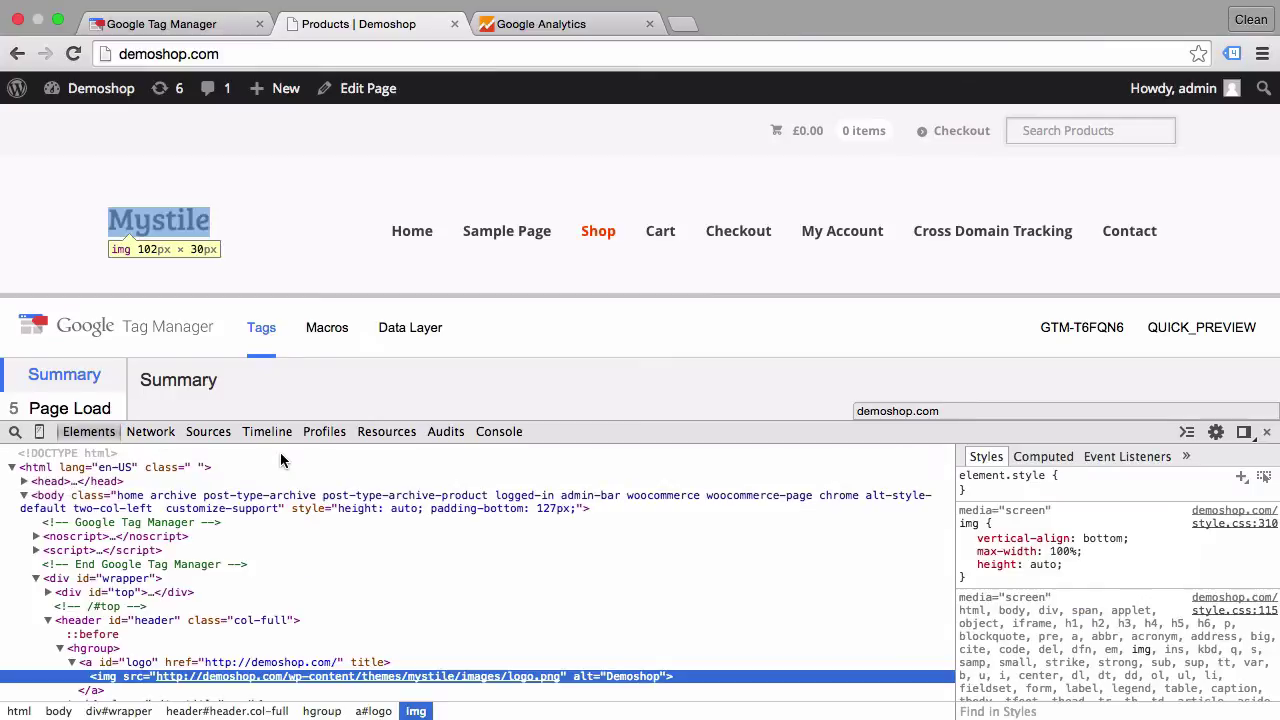
scroll(220, 520, "down", 2)
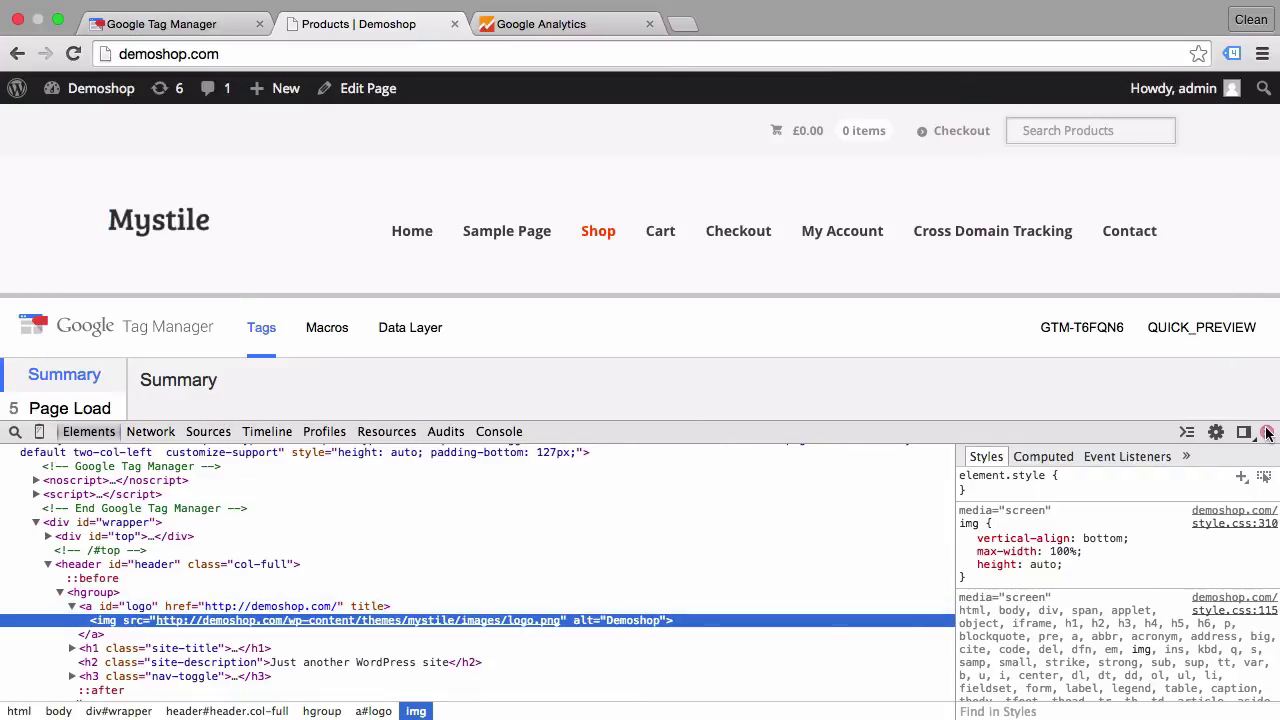
left_click(1267, 432)
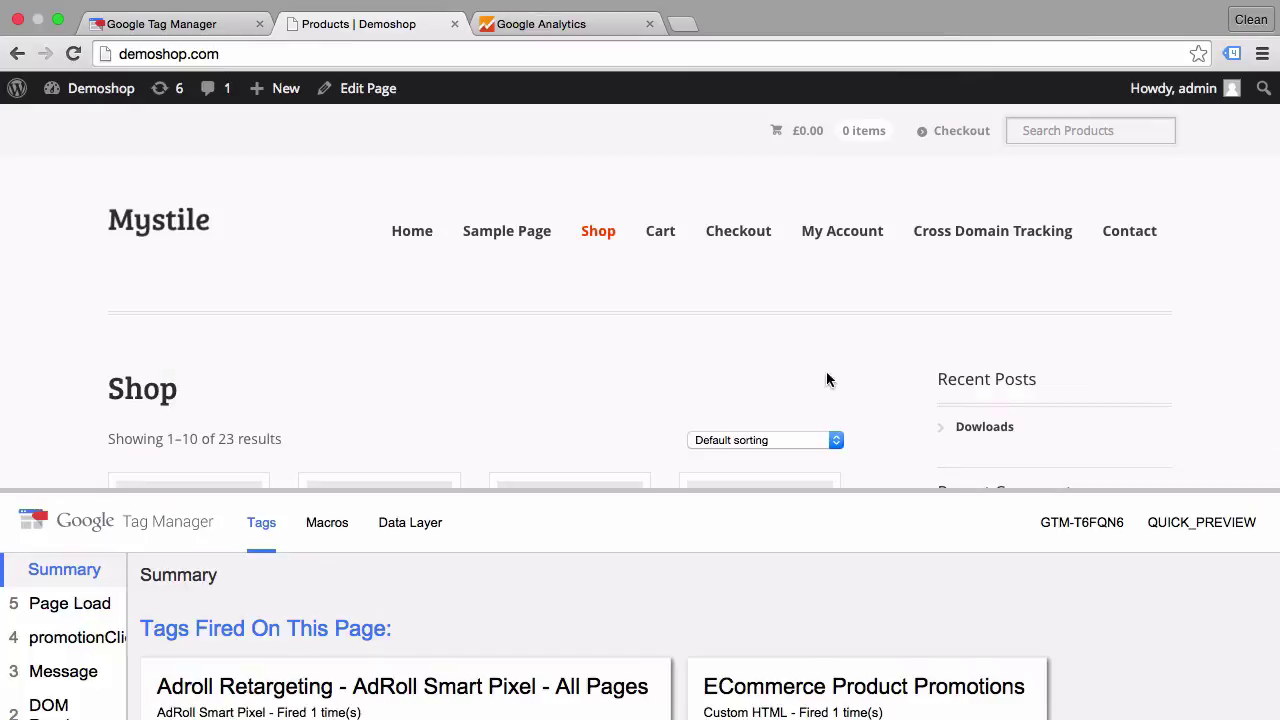
left_click(160, 228, "super")
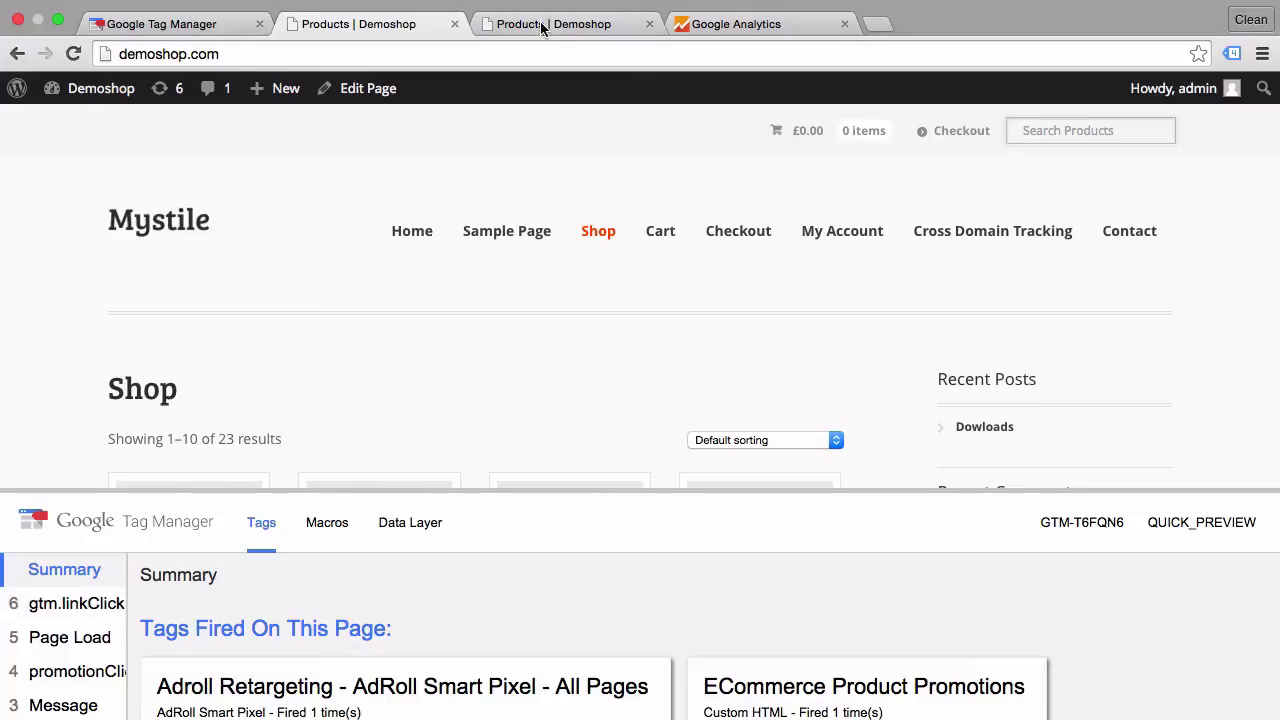
left_click(48, 608)
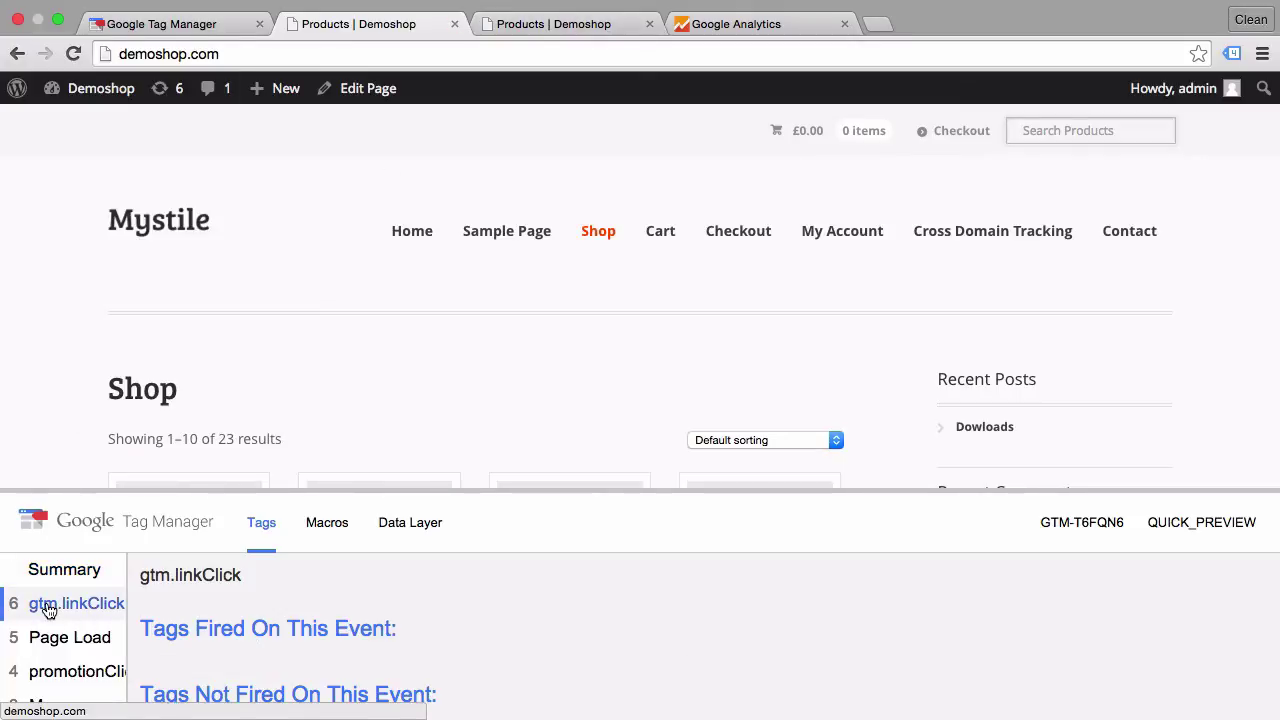
left_click_drag(150, 491, 216, 228)
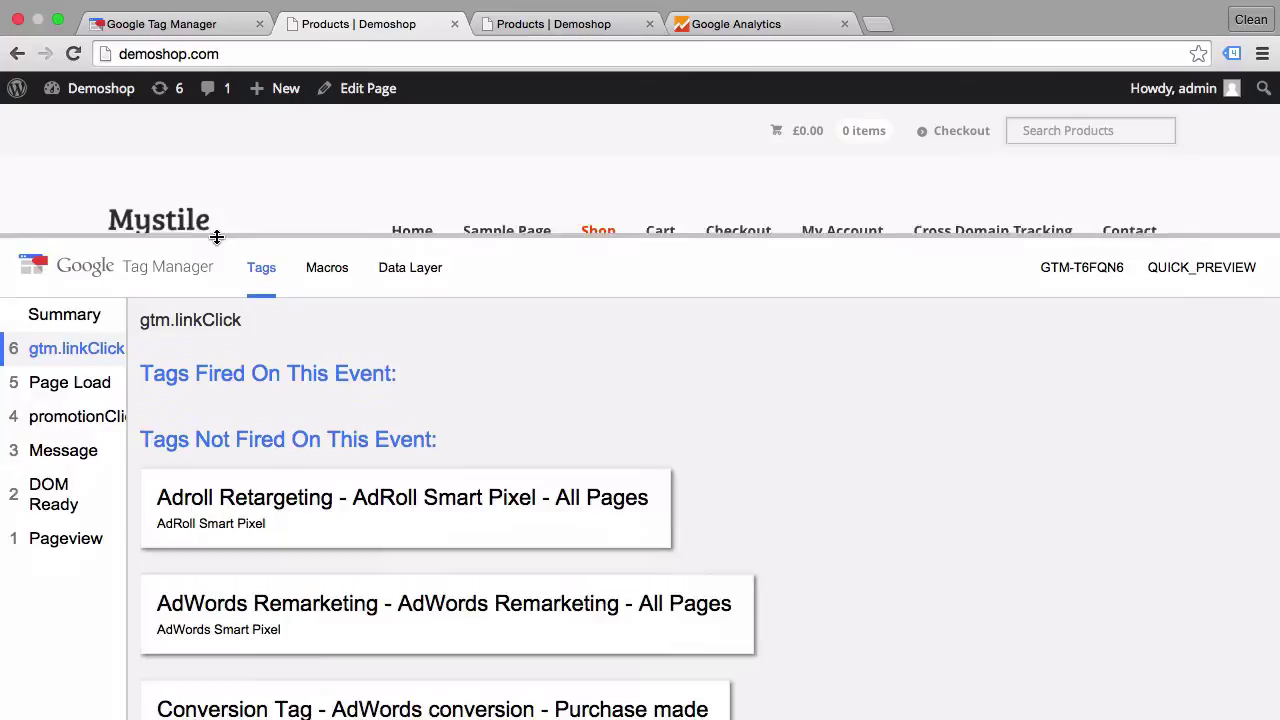
left_click(330, 262)
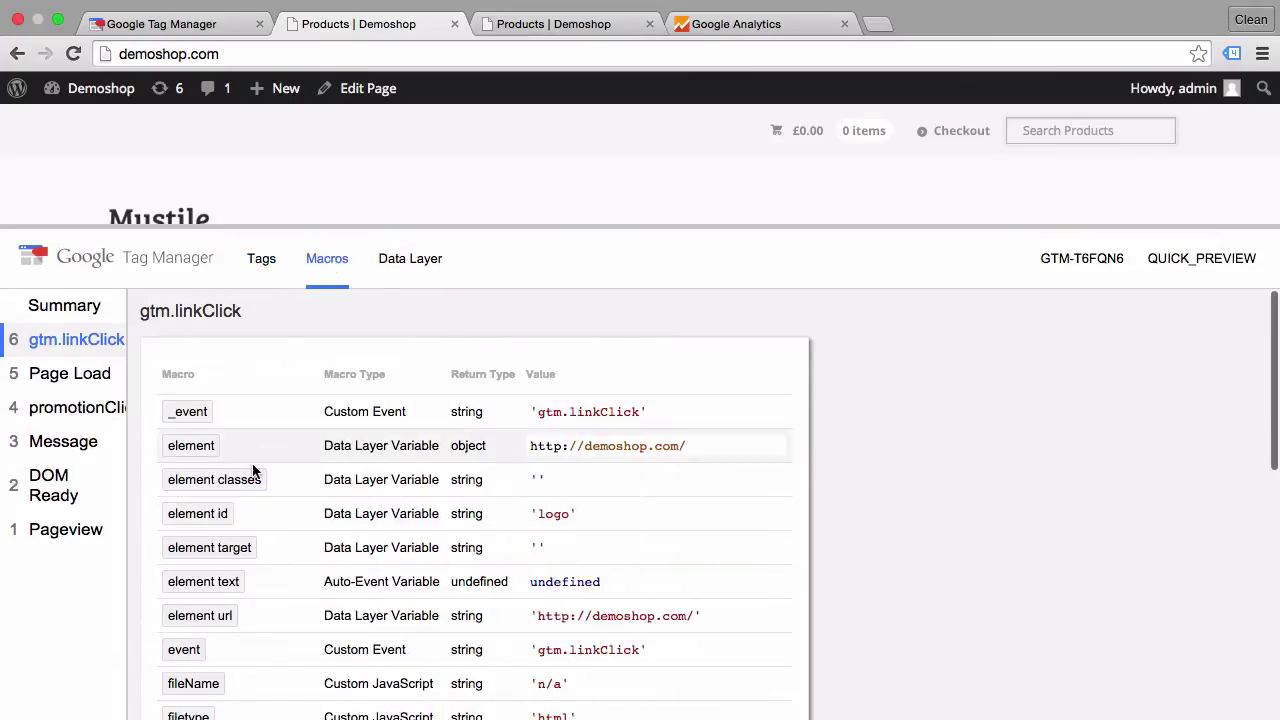
scroll(252, 466, "down", 3)
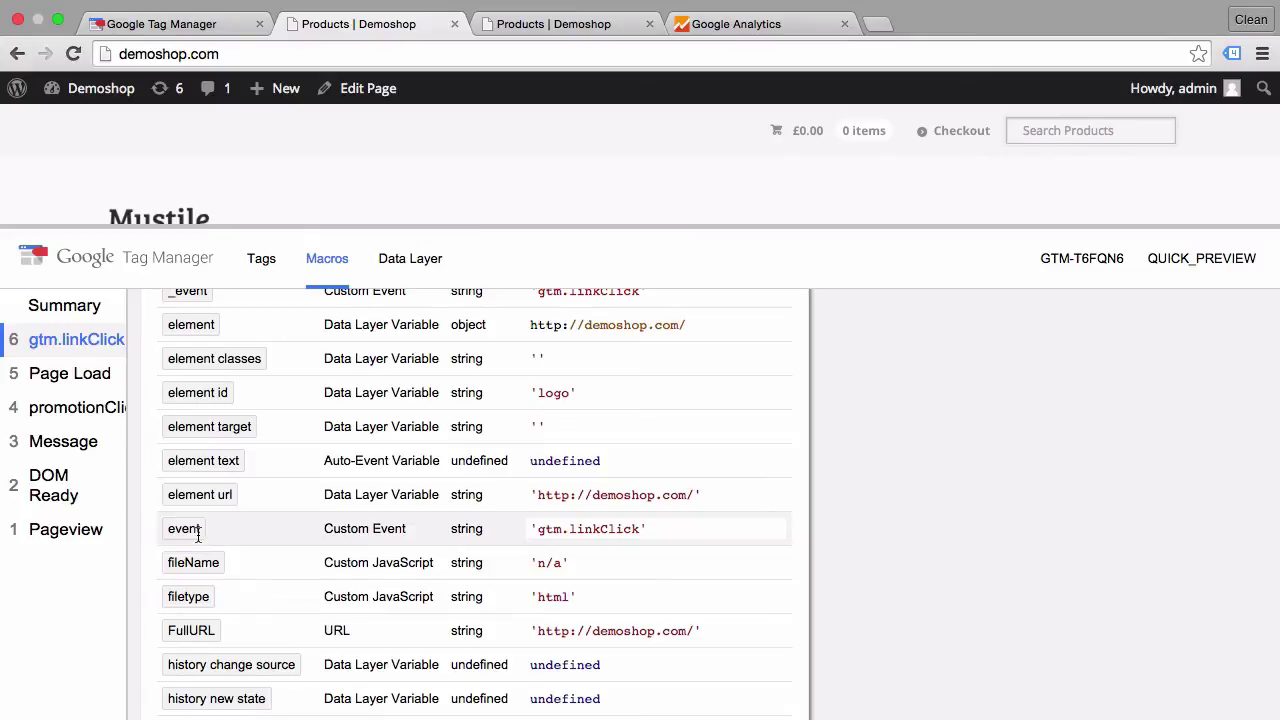
- Create a new tag named 'Google Analytics Event - GA - Logo click'
left_click(178, 30)
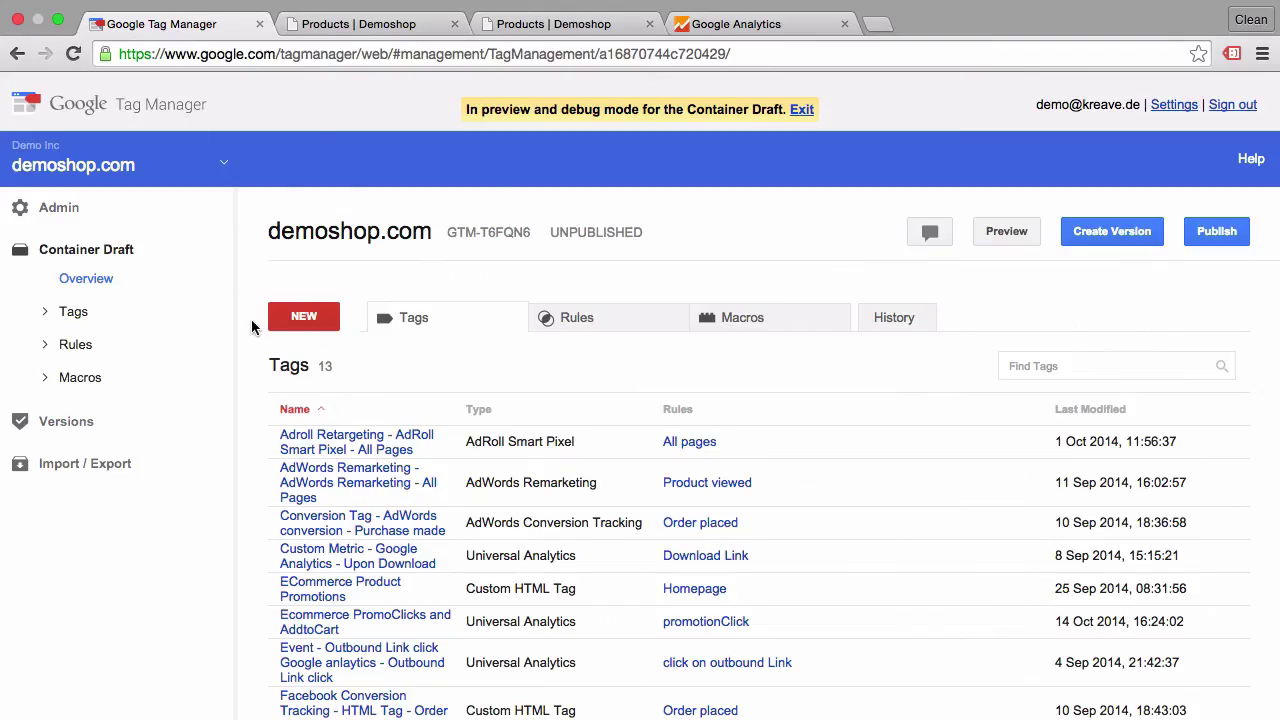
scroll(251, 320, "down", 1)
left_click(308, 282)
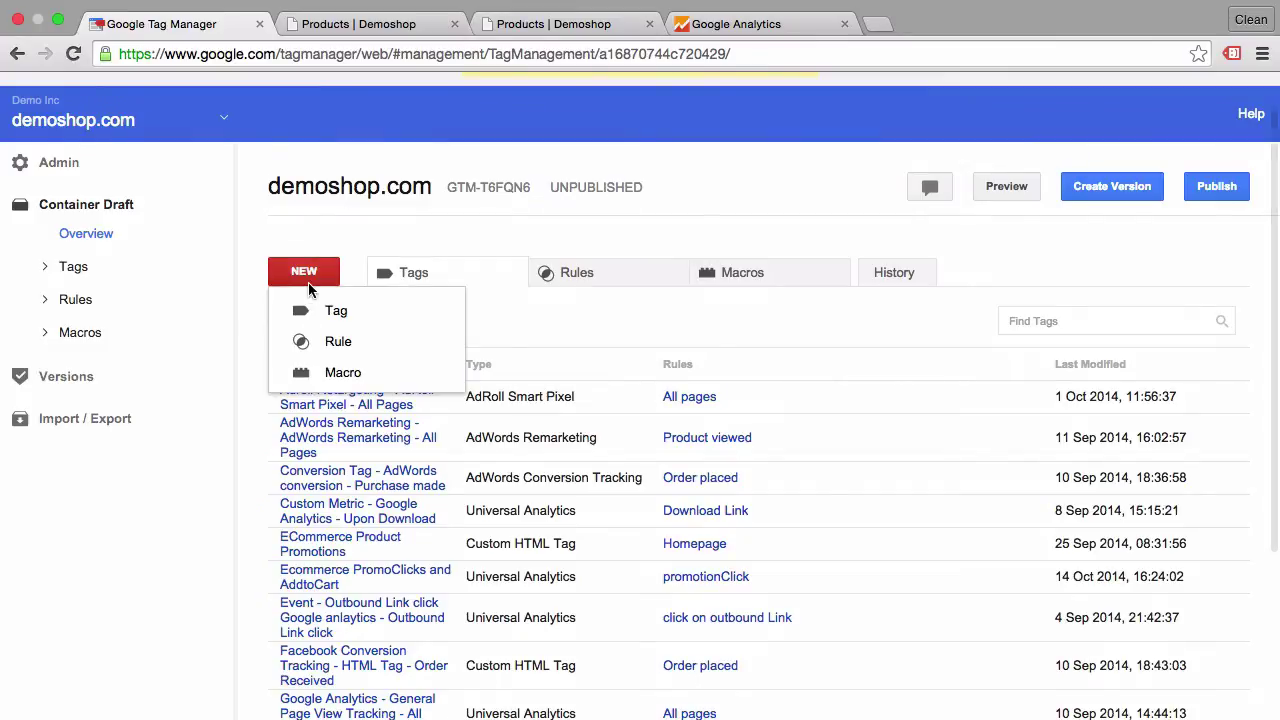
left_click(330, 308)
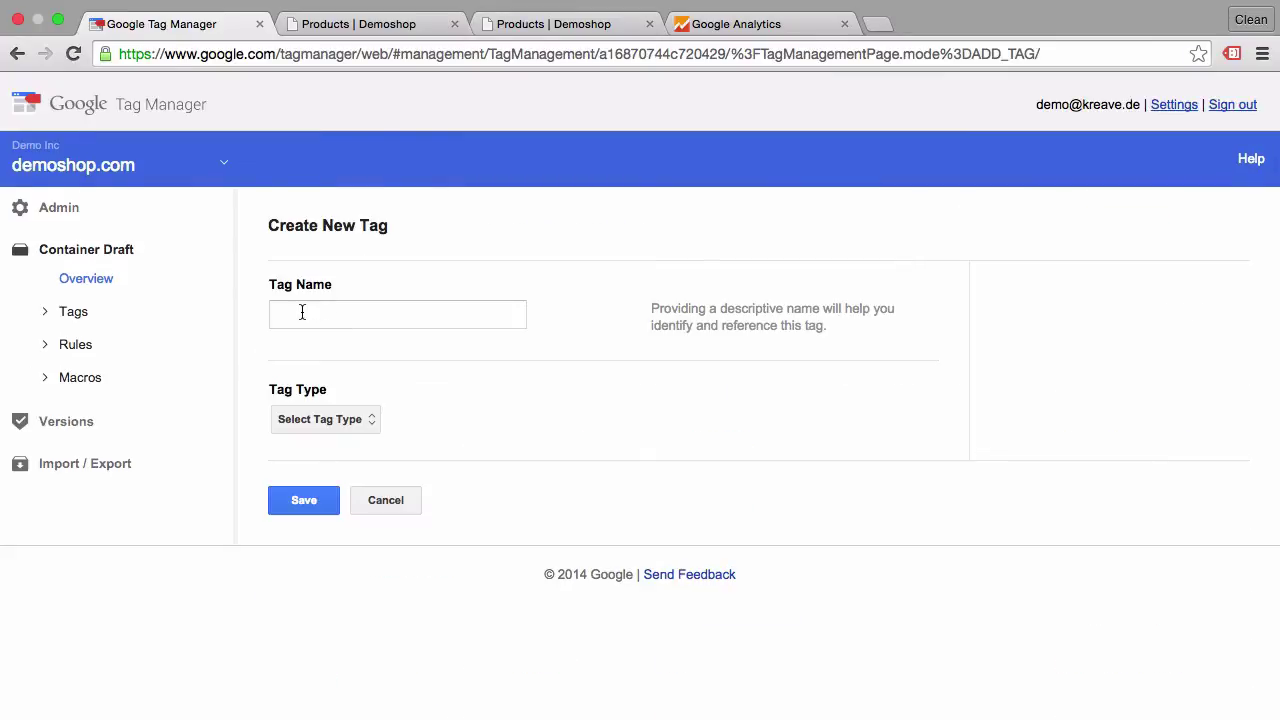
left_click(302, 313)
type("Google Analytics Event - GA - Logo click")
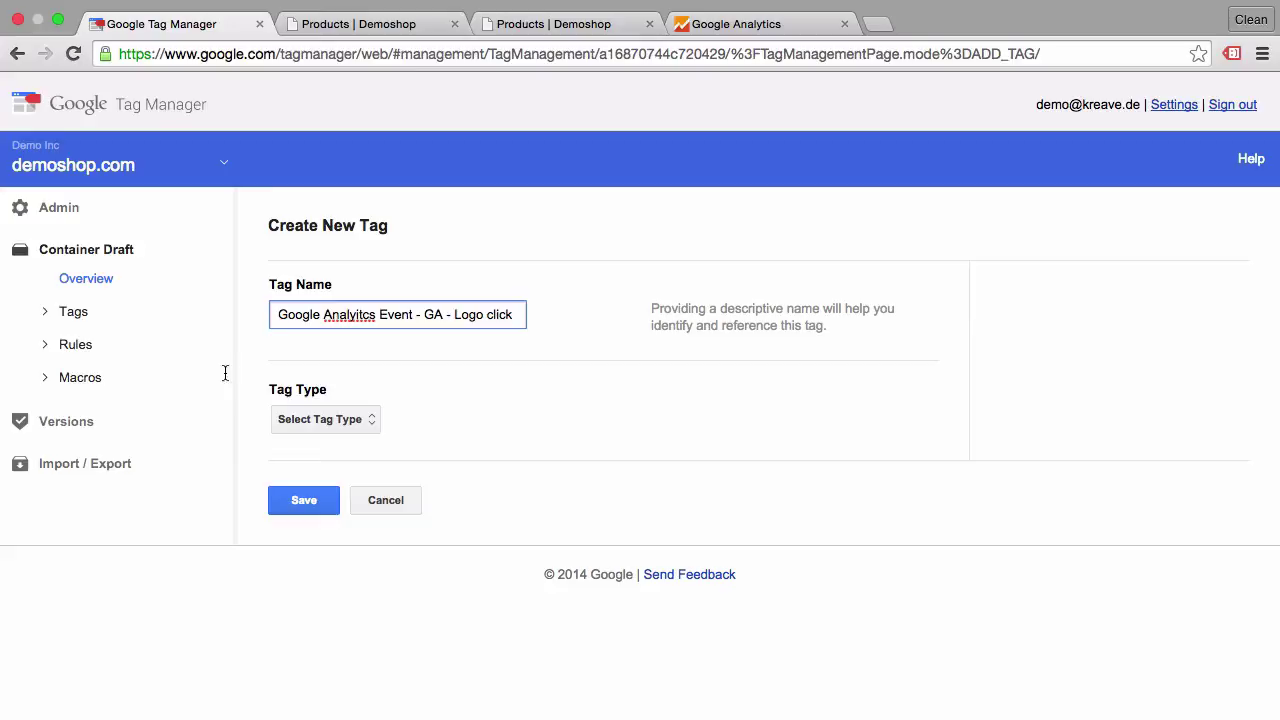
- Make it a Universal Analytics tag with {{UAID}} as the tracking ID
left_click(357, 422)
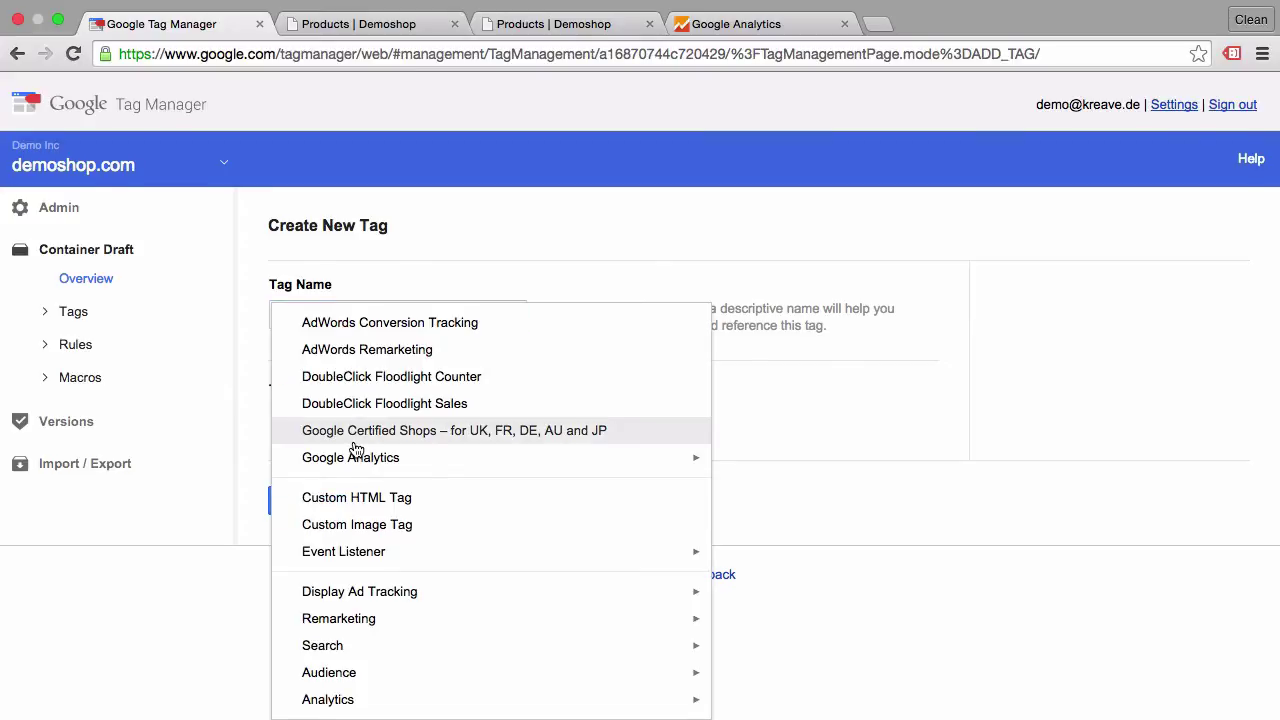
mouse_move(351, 457)
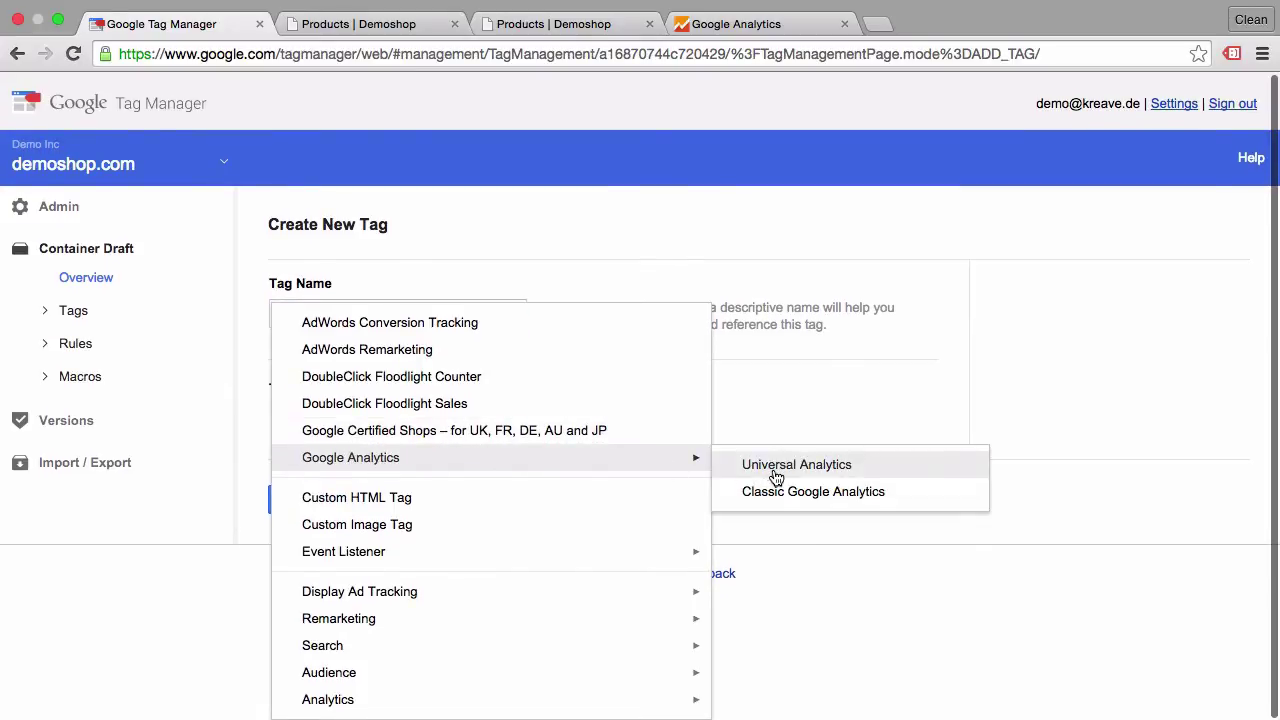
left_click(773, 467)
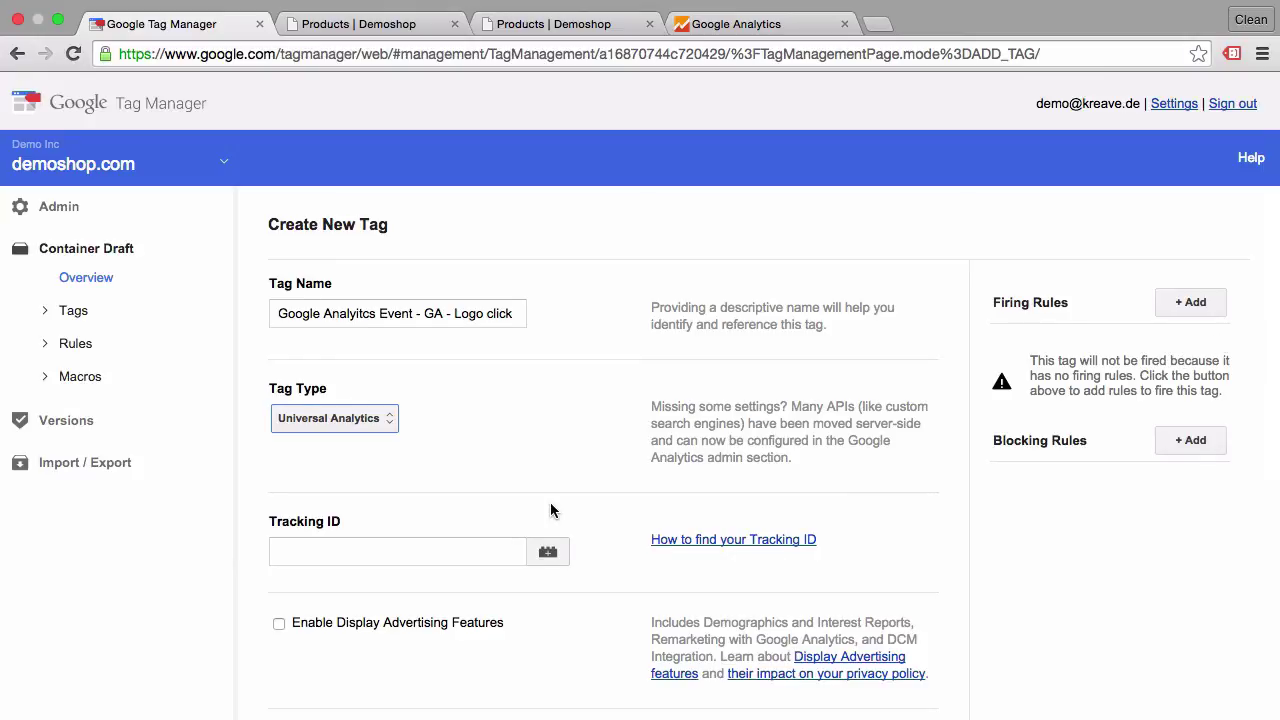
scroll(550, 505, "down", 3)
scroll(550, 505, "down", 2)
left_click(540, 317)
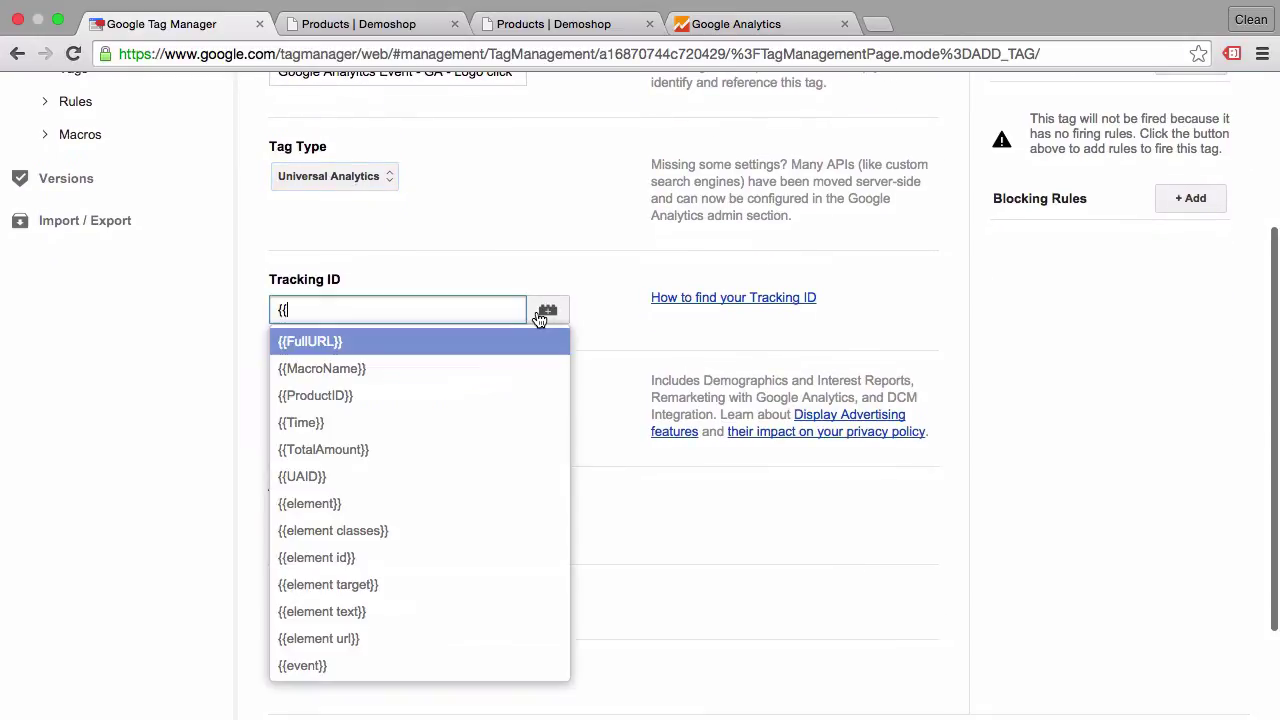
left_click(301, 477)
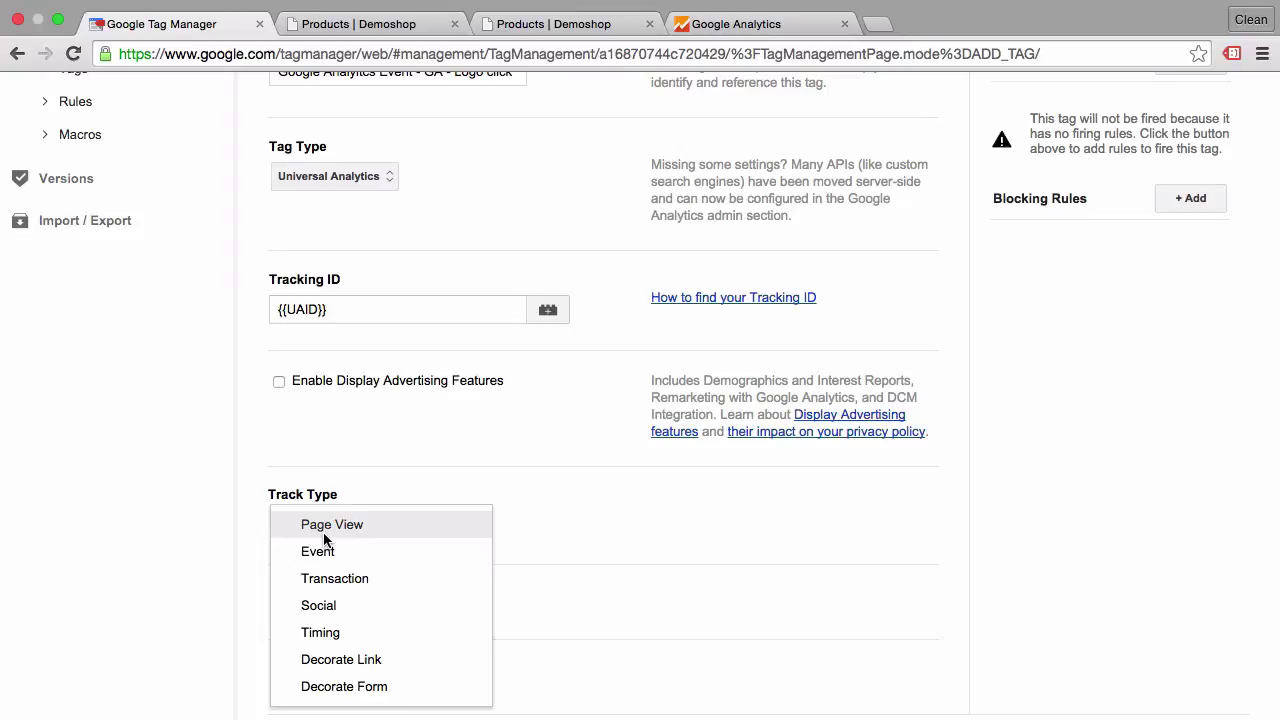
- Set Track Type to Event with category Logo, action 'Click on the Logo', label {{FullURL}}
left_click(320, 552)
scroll(436, 464, "down", 3)
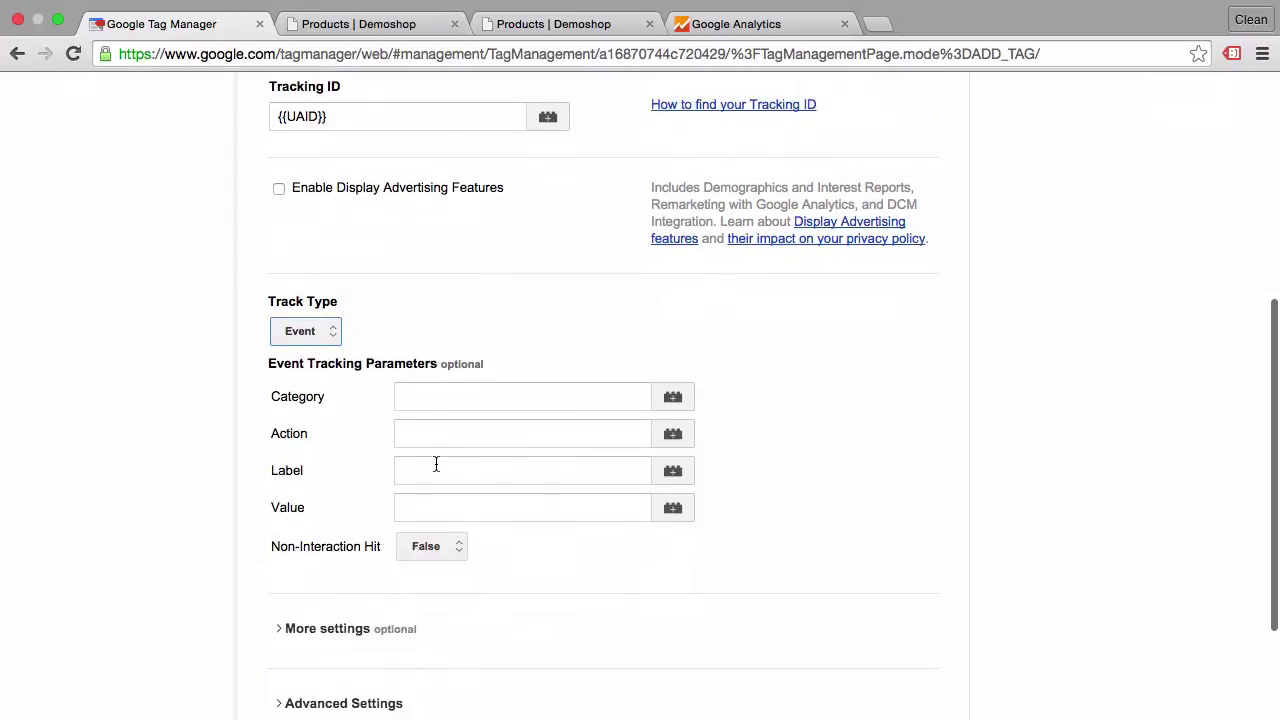
left_click(490, 385)
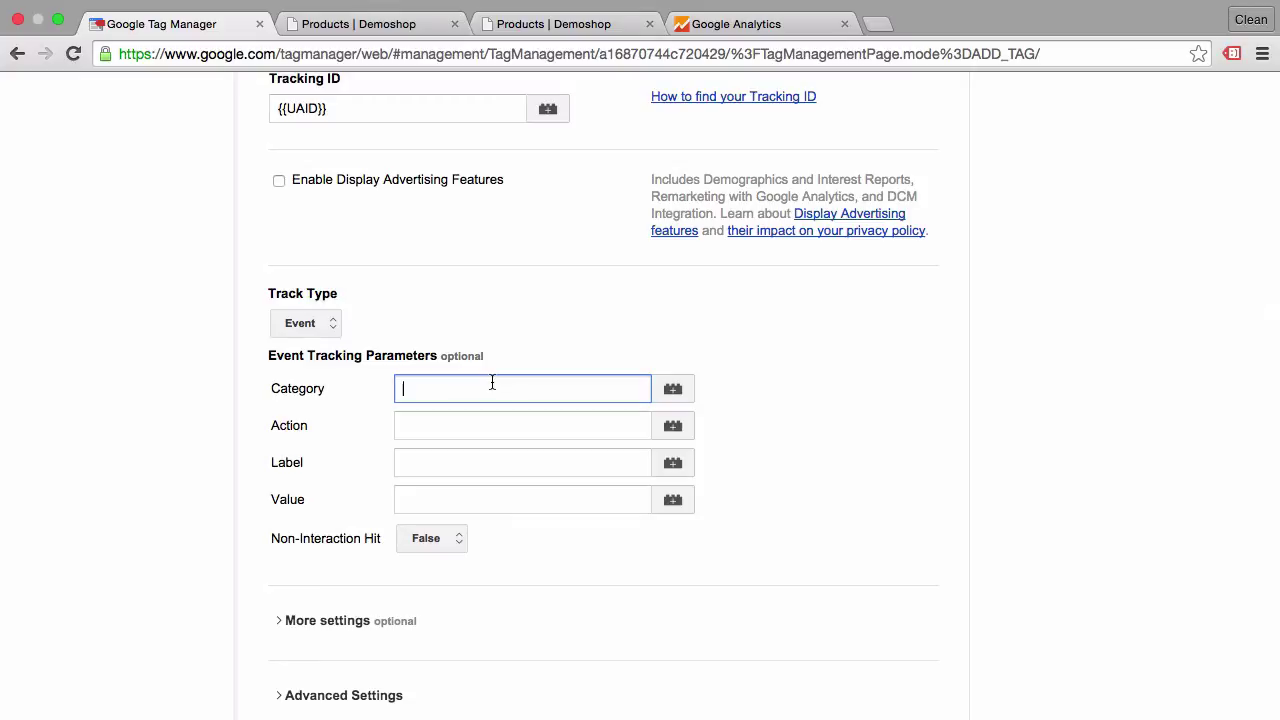
type("Log")
key("Tab")
type("lick")
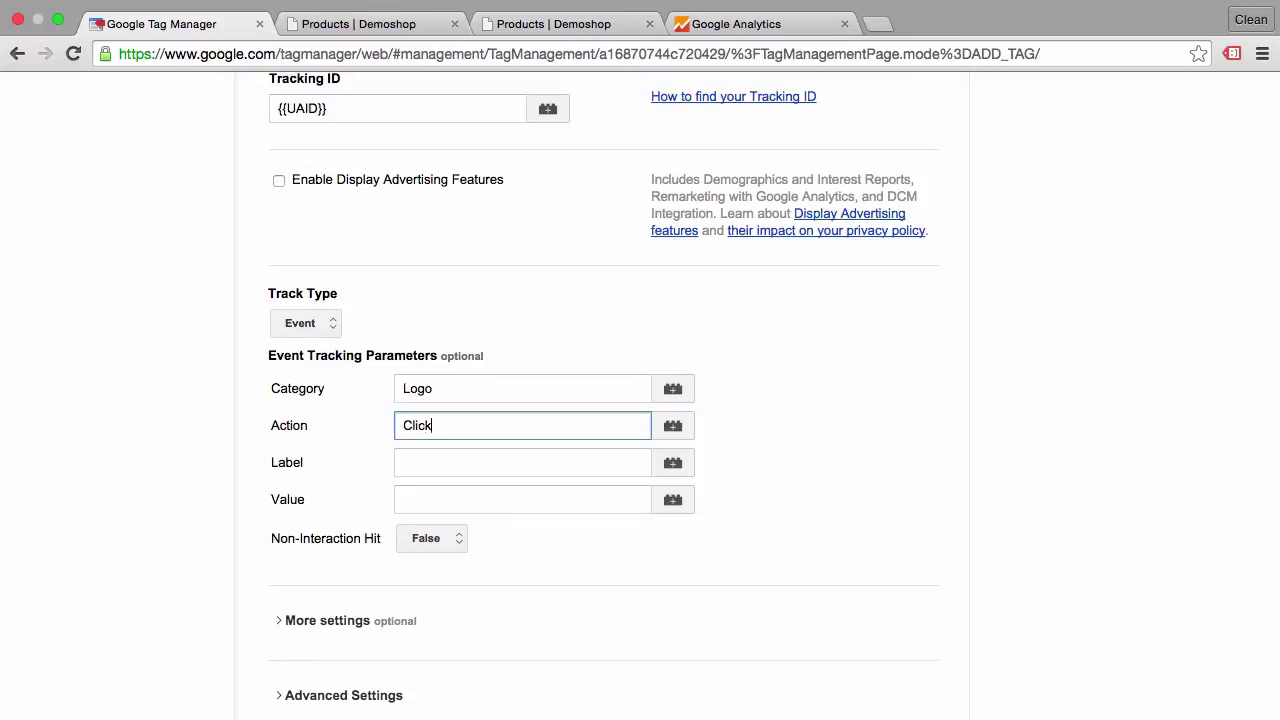
type(" on the Logo")
left_click(526, 455)
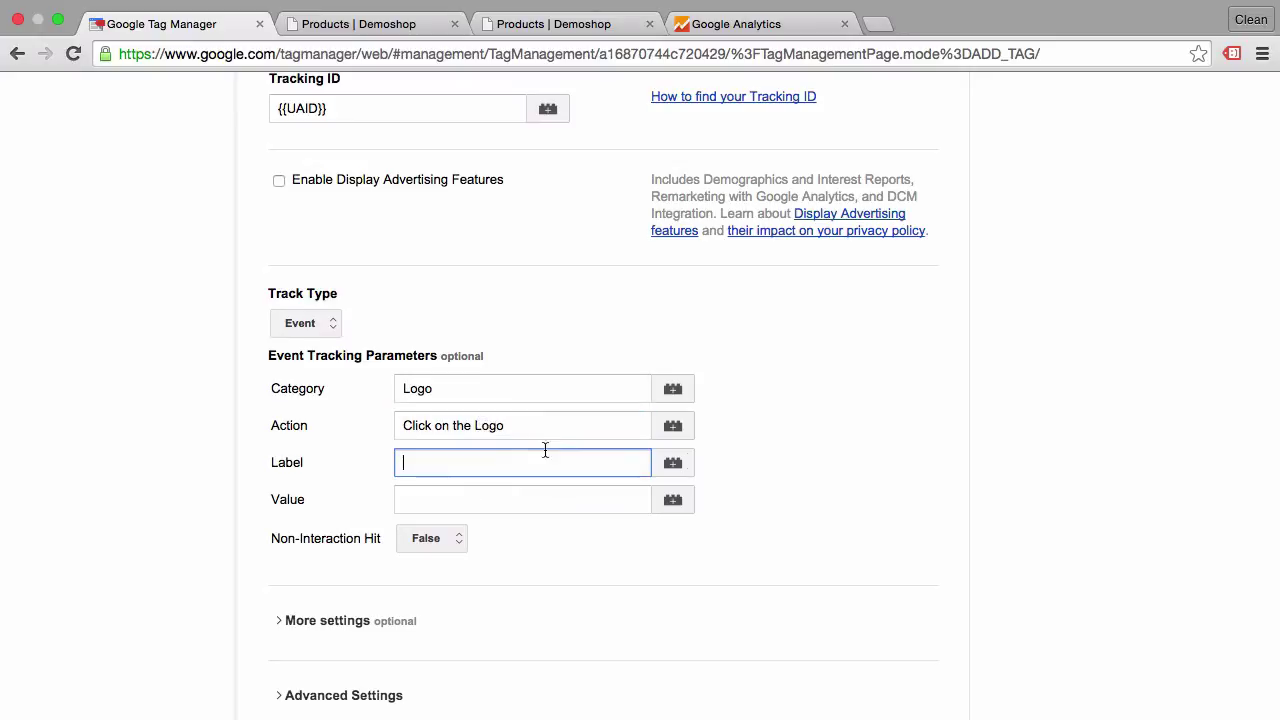
left_click(672, 464)
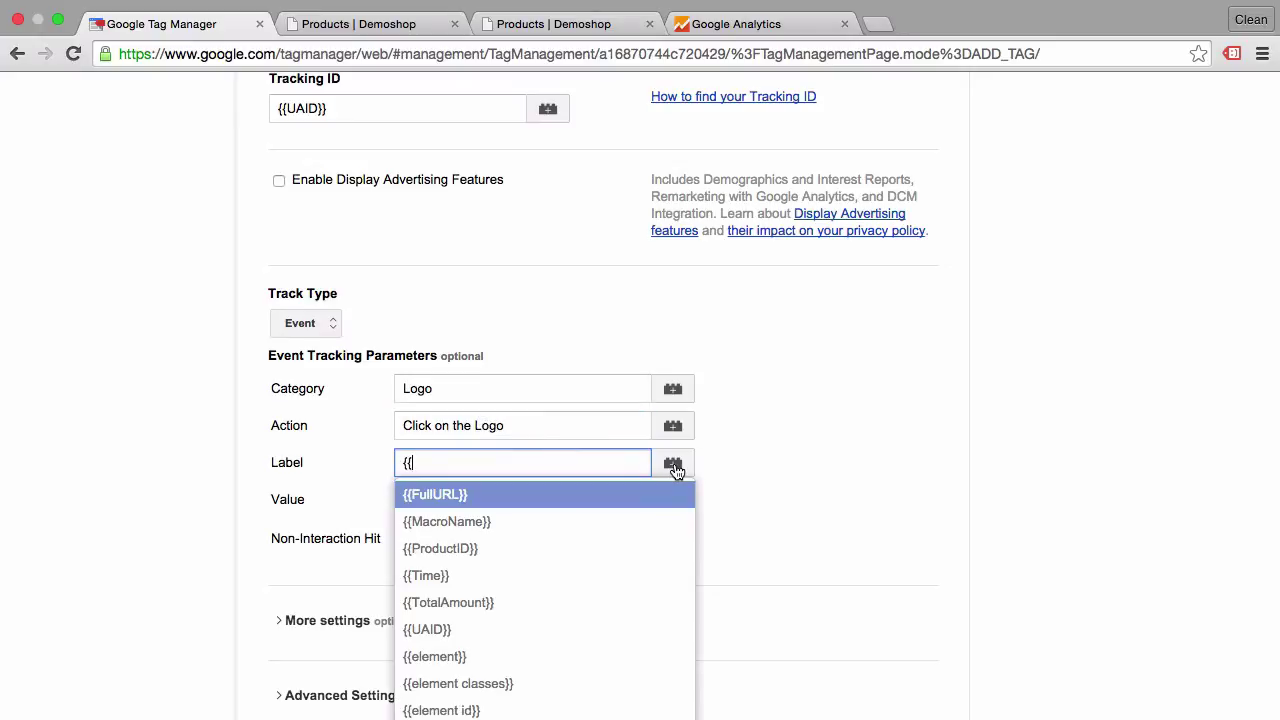
left_click(610, 500)
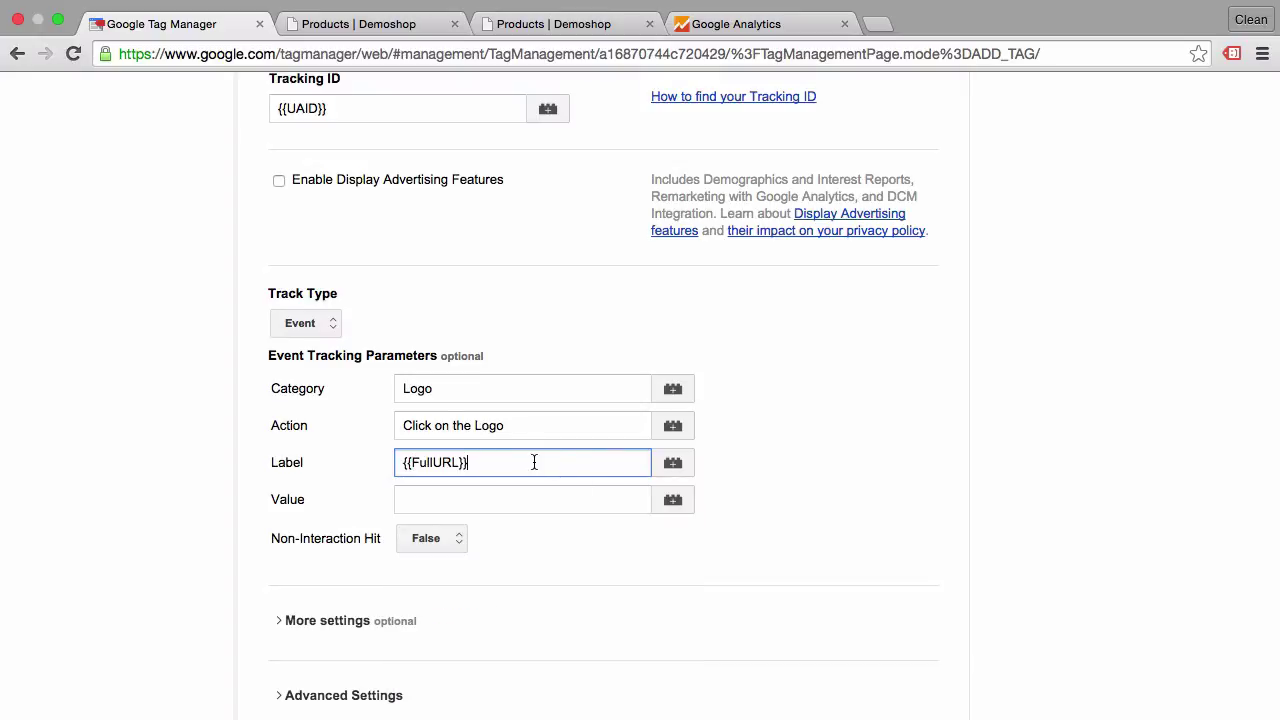
scroll(896, 461, "up", 5)
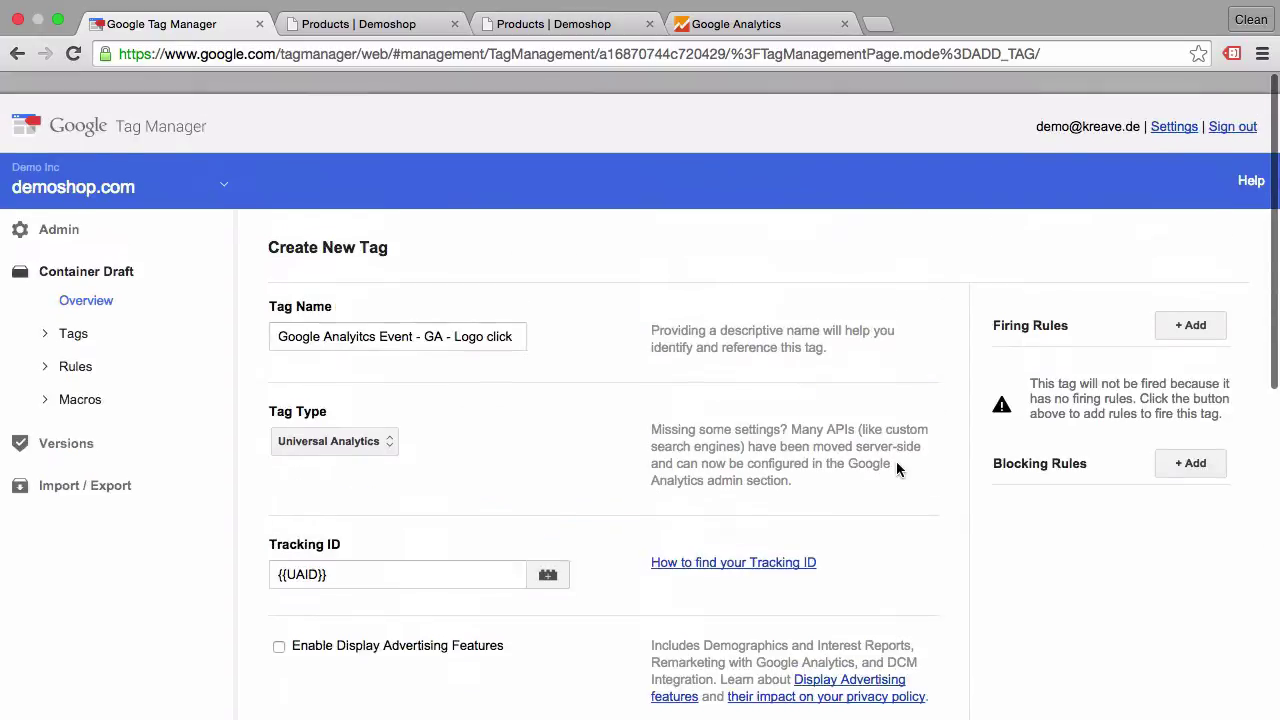
- Create a new firing rule named Logo Click with condition {{event}} contains gtm.linkClick
left_click(1177, 306)
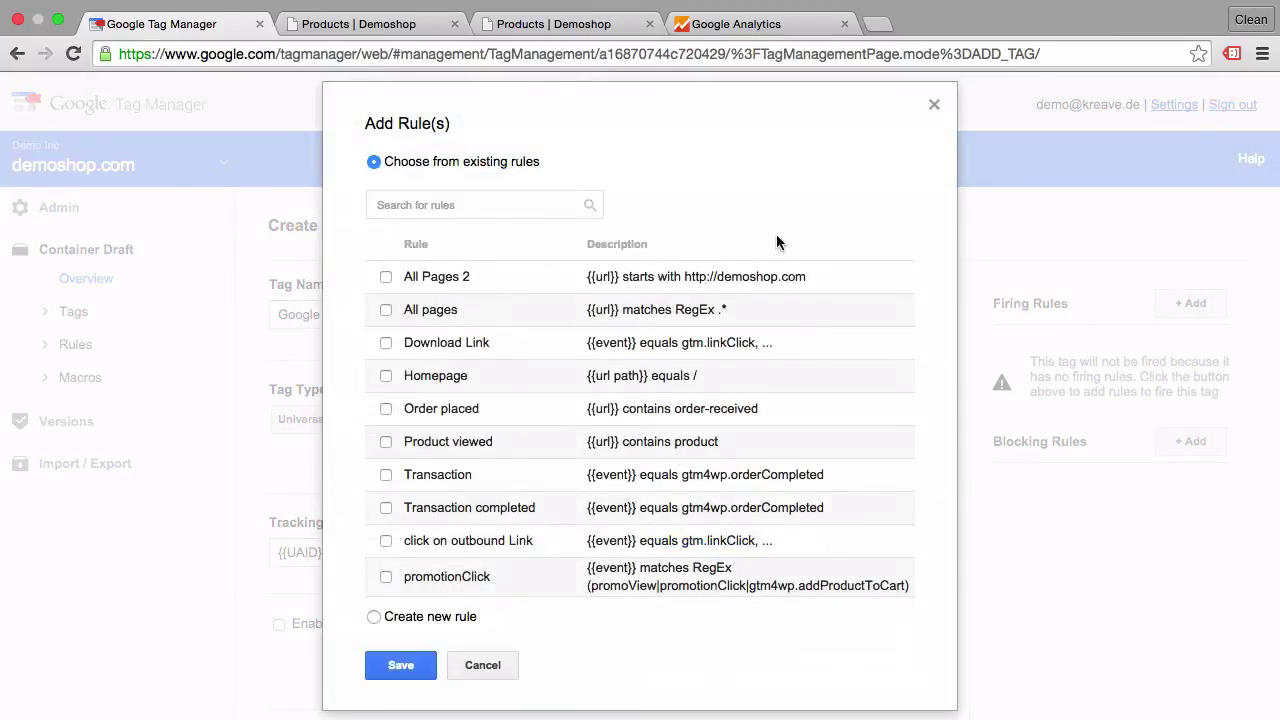
left_click(373, 616)
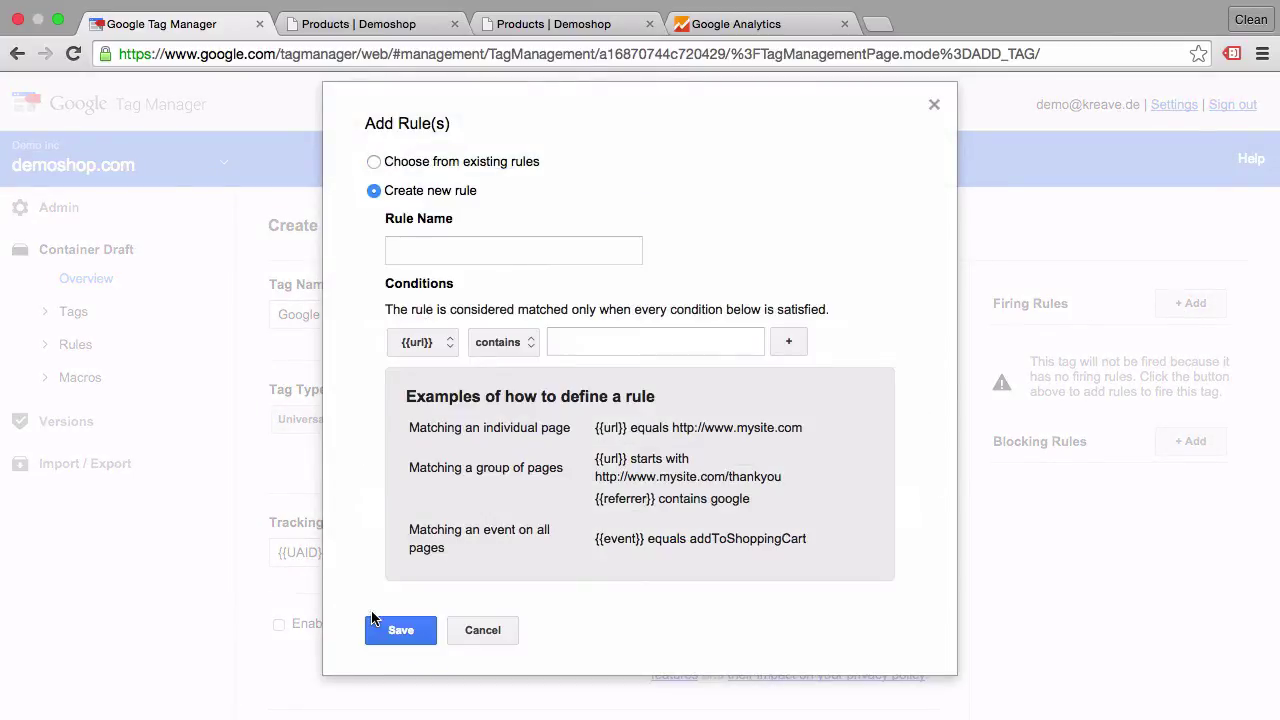
left_click(499, 249)
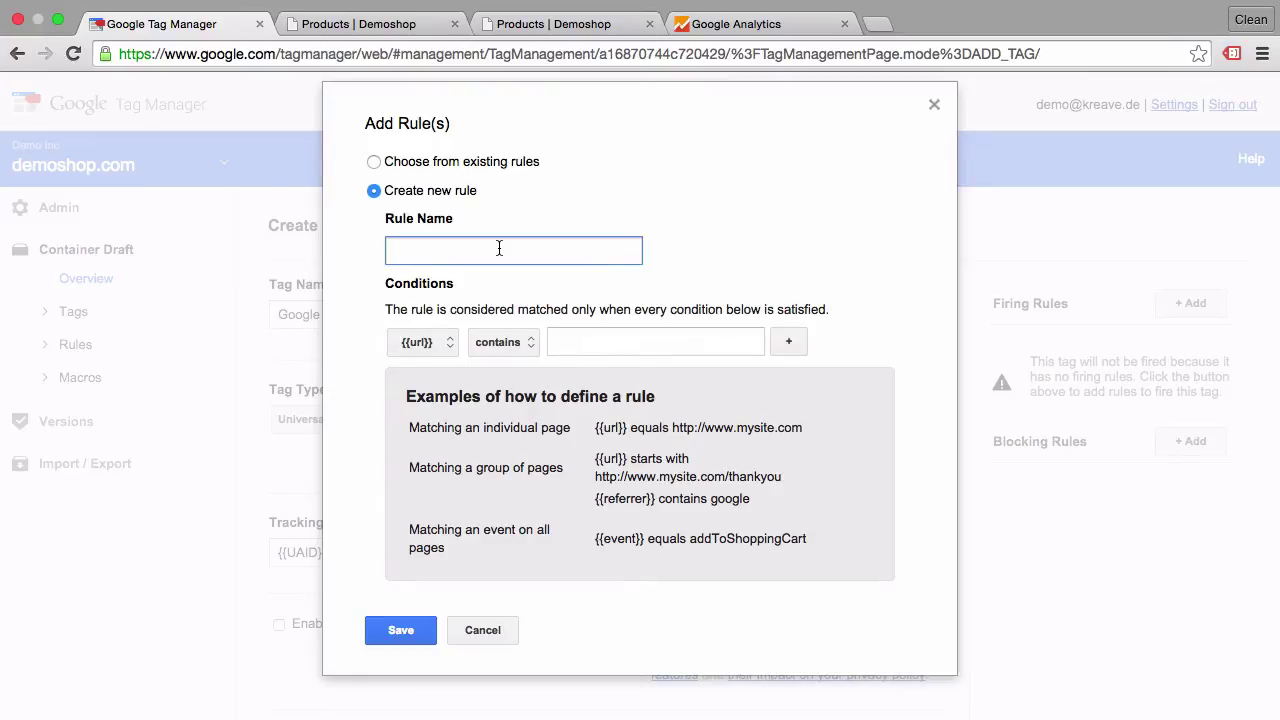
type("Logo Click")
left_click(418, 343)
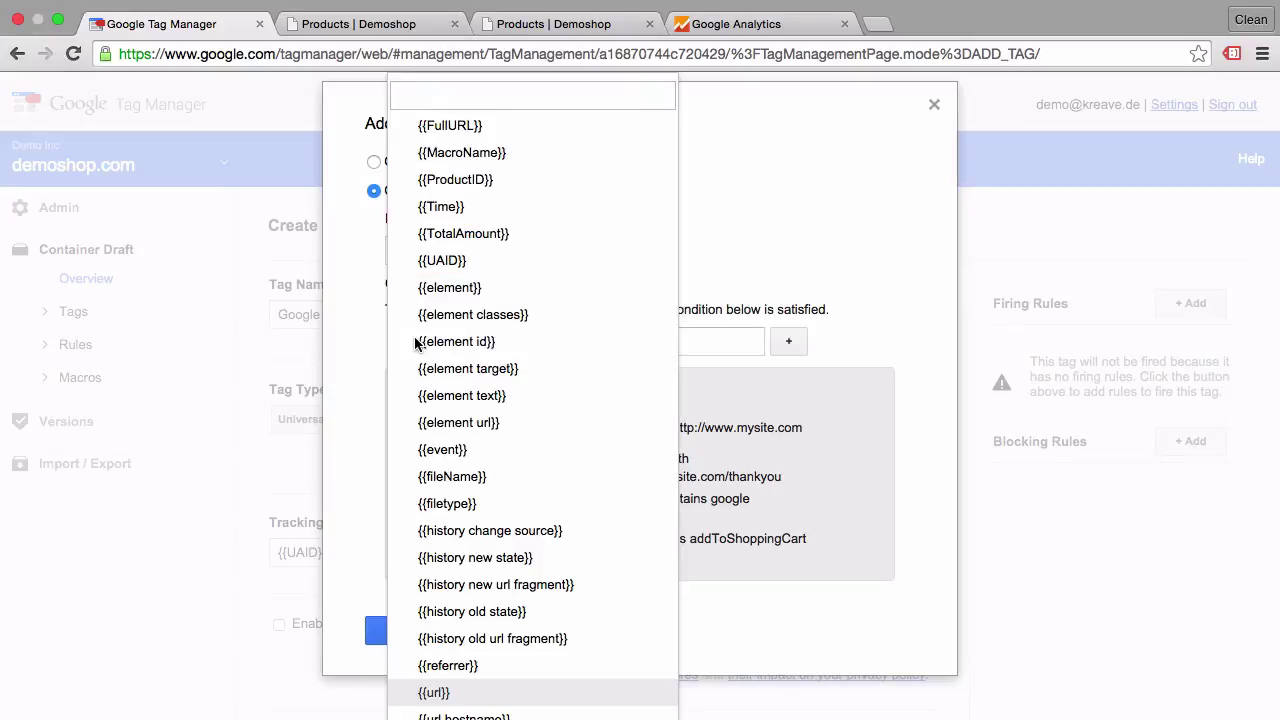
left_click(428, 450)
left_click(643, 345)
type("gtm.linkClick")
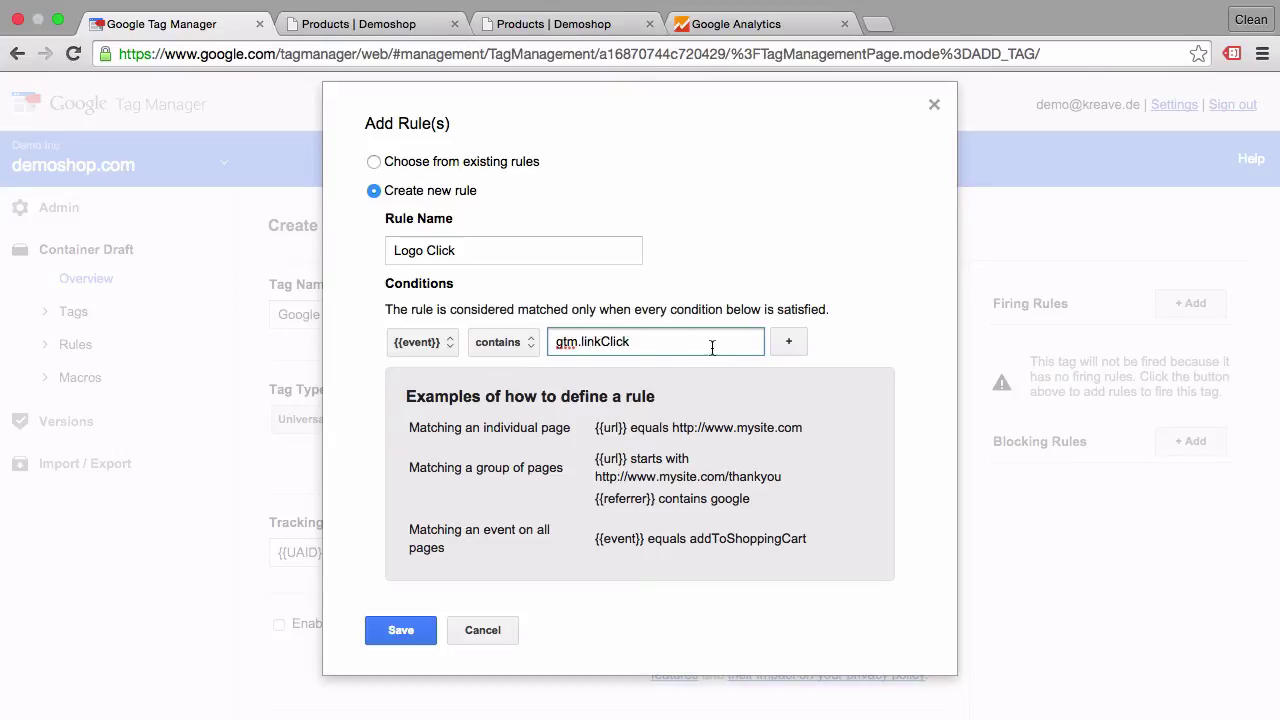
- Add the condition {{element id}} contains logo and save the rule onto the tag
left_click(803, 346)
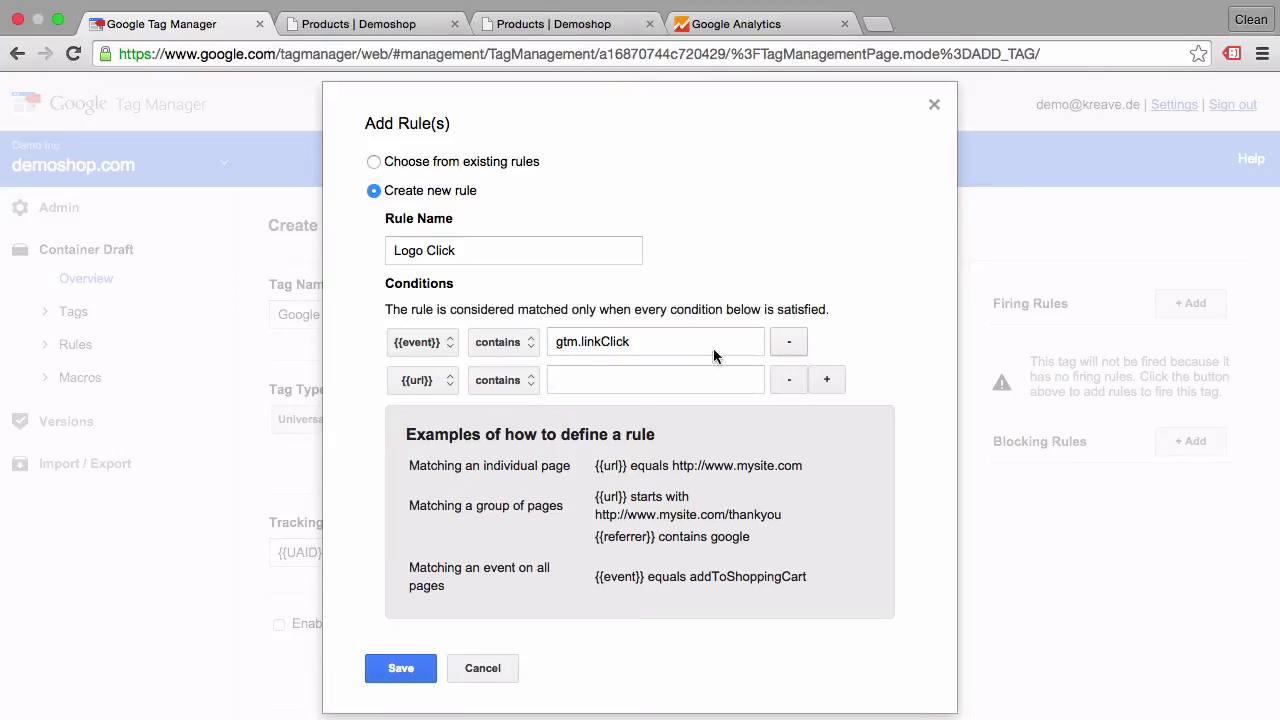
left_click(415, 385)
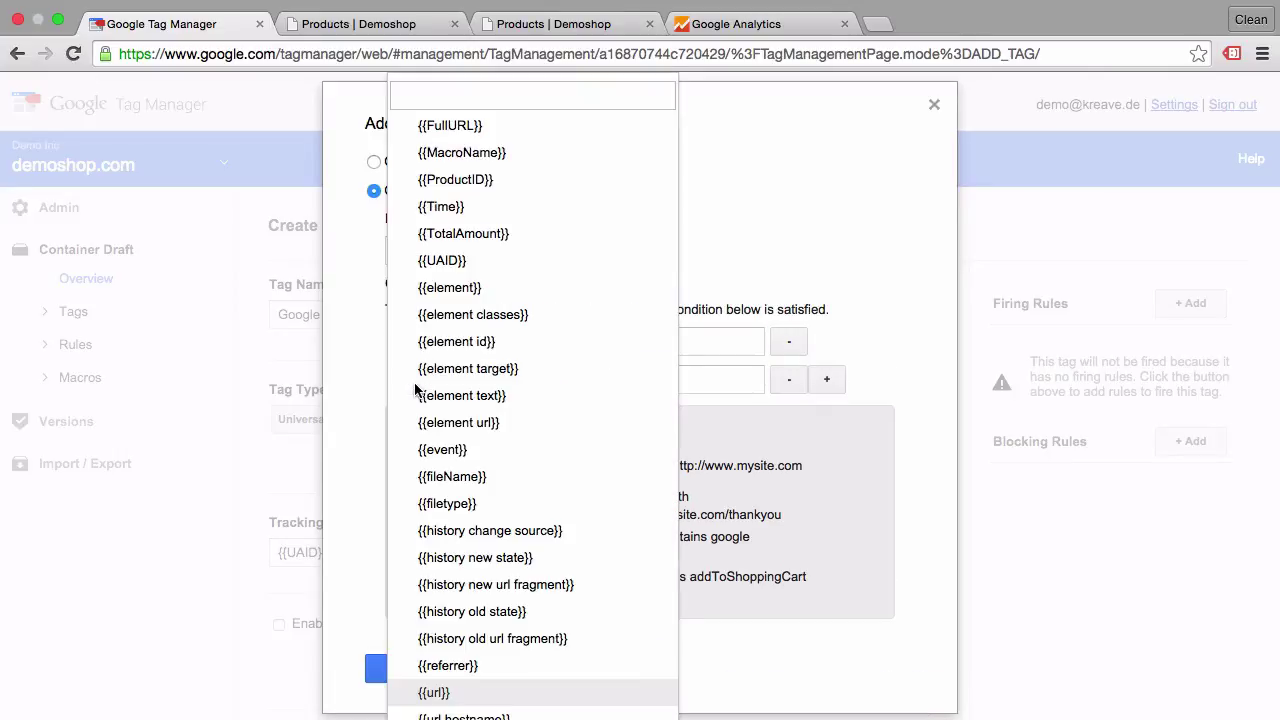
left_click(473, 342)
left_click(613, 372)
type("logo")
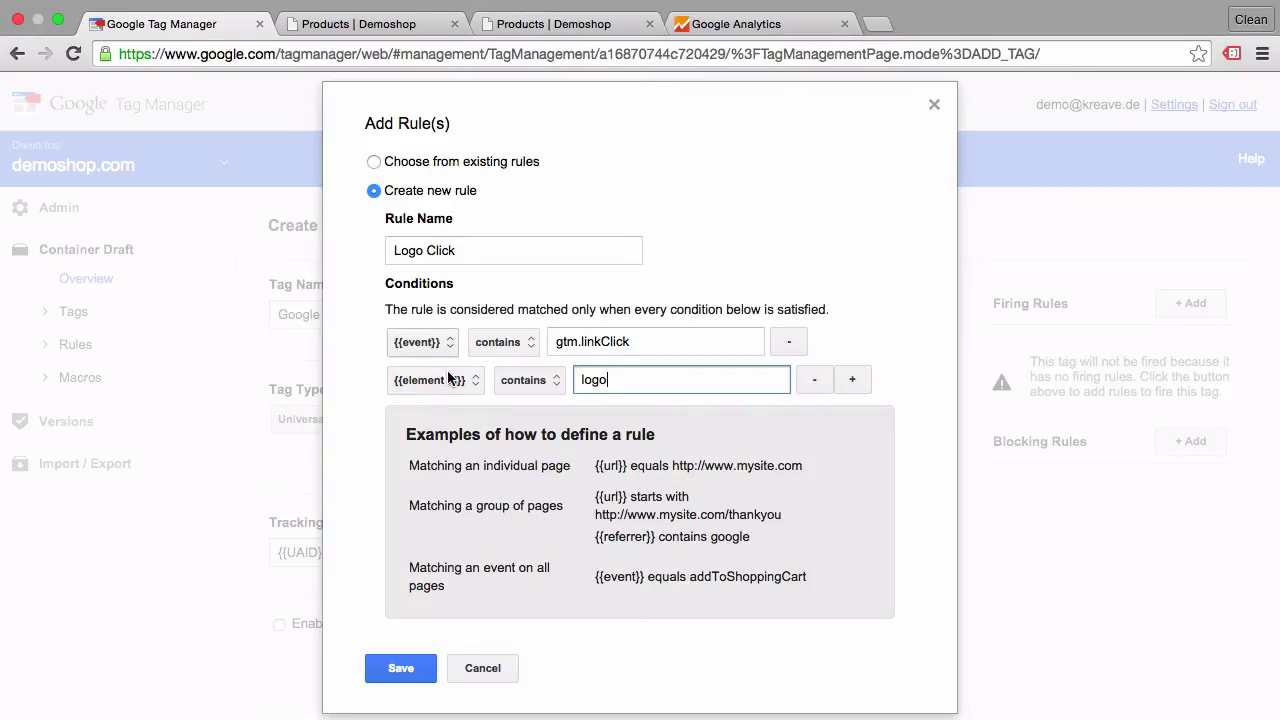
left_click(398, 667)
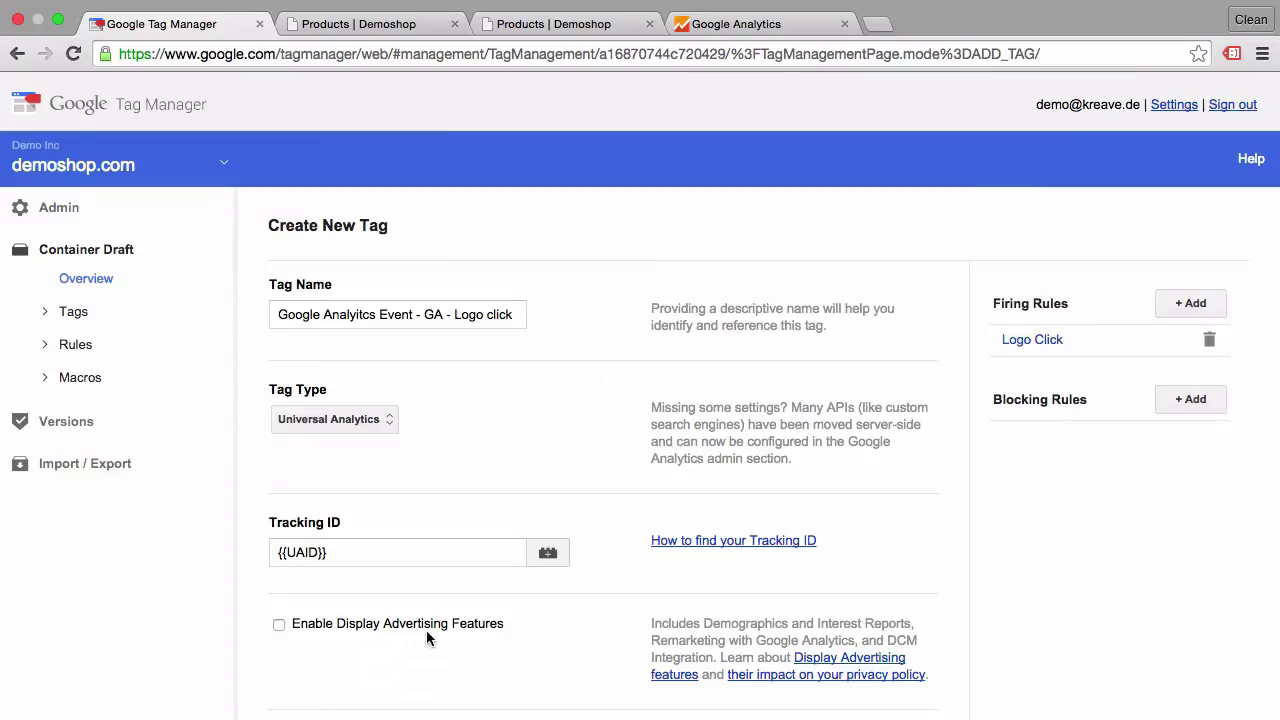
- Save the logo-click tag, bringing the container to 14 tags, and start Debug preview
scroll(430, 620, "down", 5)
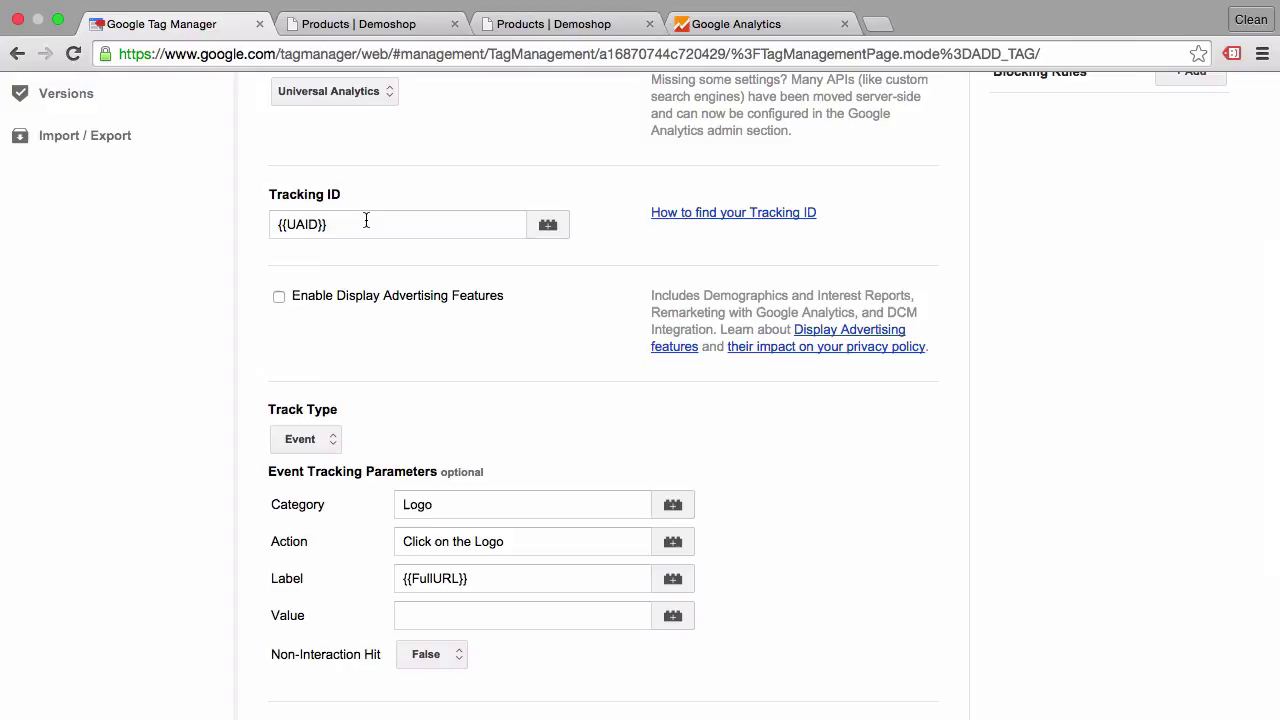
scroll(475, 360, "down", 3)
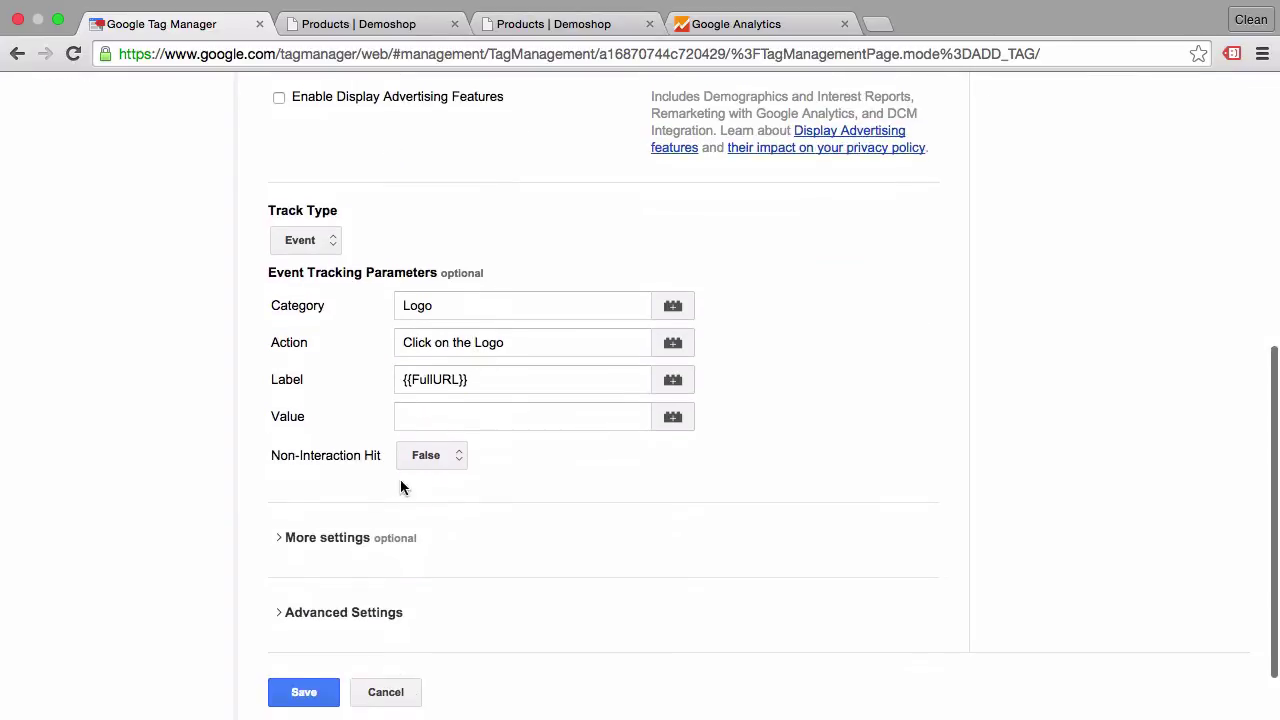
left_click(303, 692)
scroll(803, 351, "up", 5)
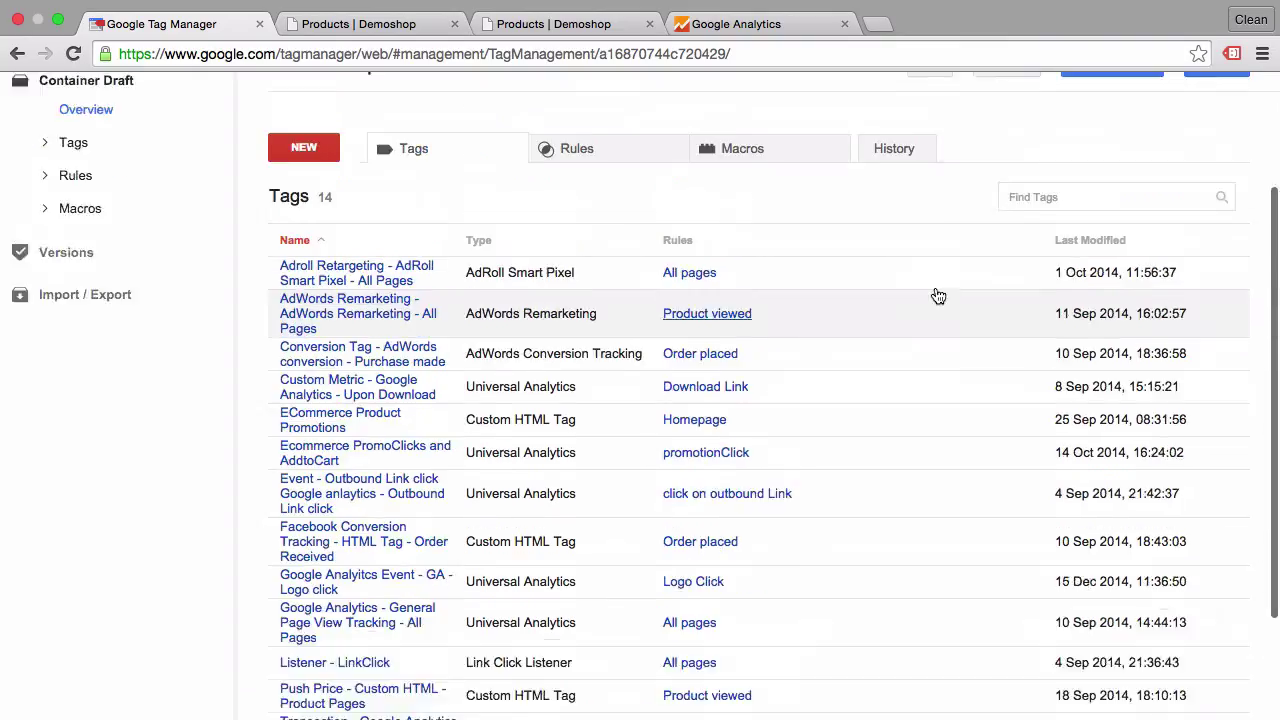
scroll(937, 294, "up", 2)
left_click(1004, 150)
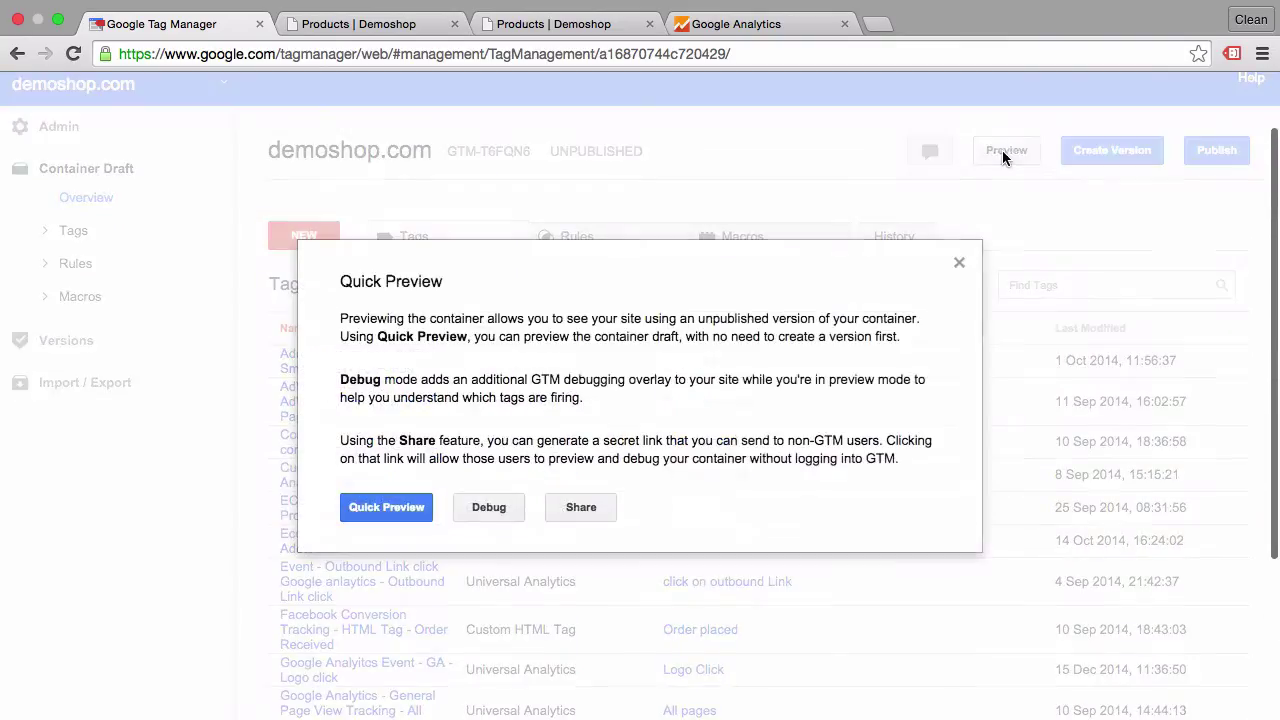
left_click(488, 507)
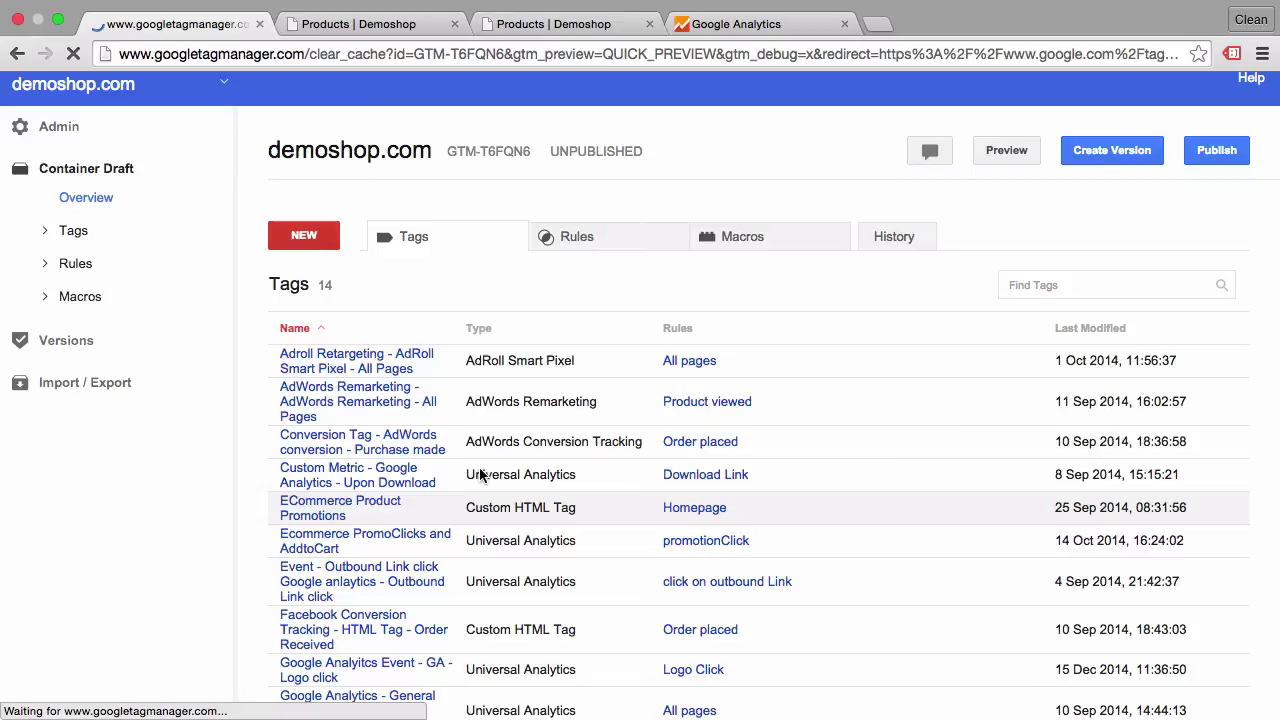
- Reload the Demoshop preview, click the logo, and view the gtm.linkClick event's fired tags
left_click(358, 24)
key("super+r")
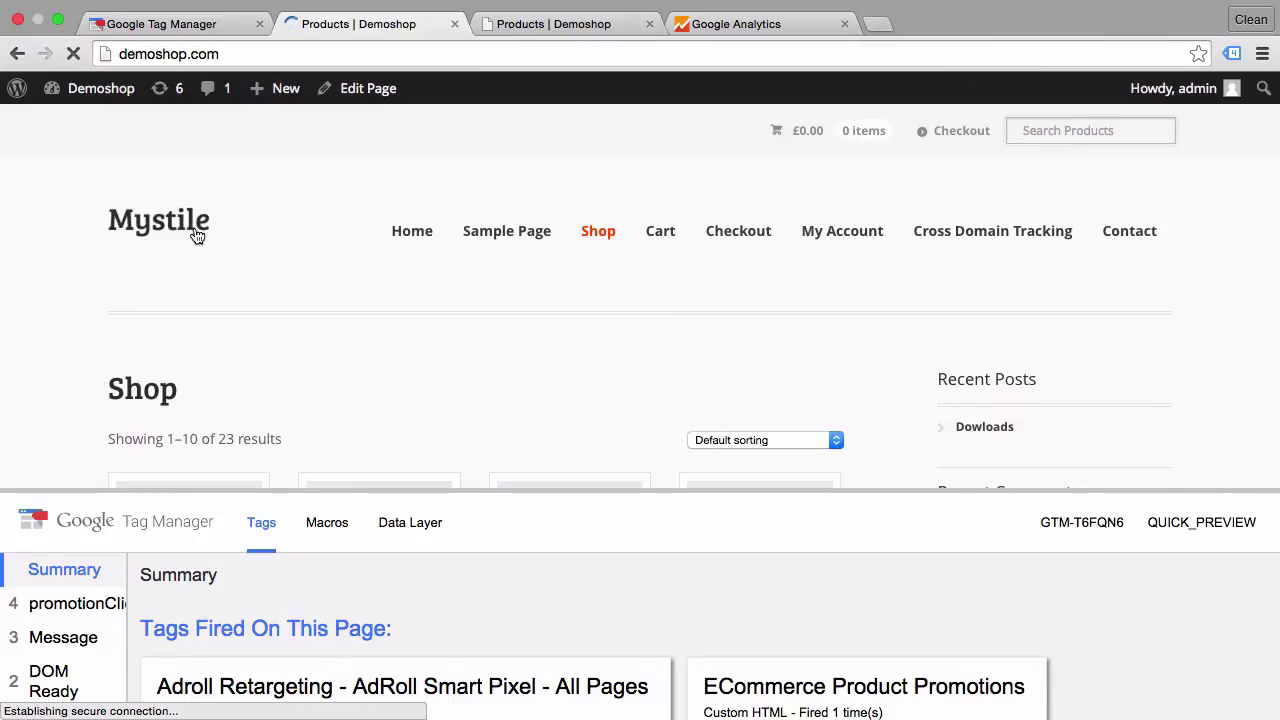
left_click(197, 235, "super")
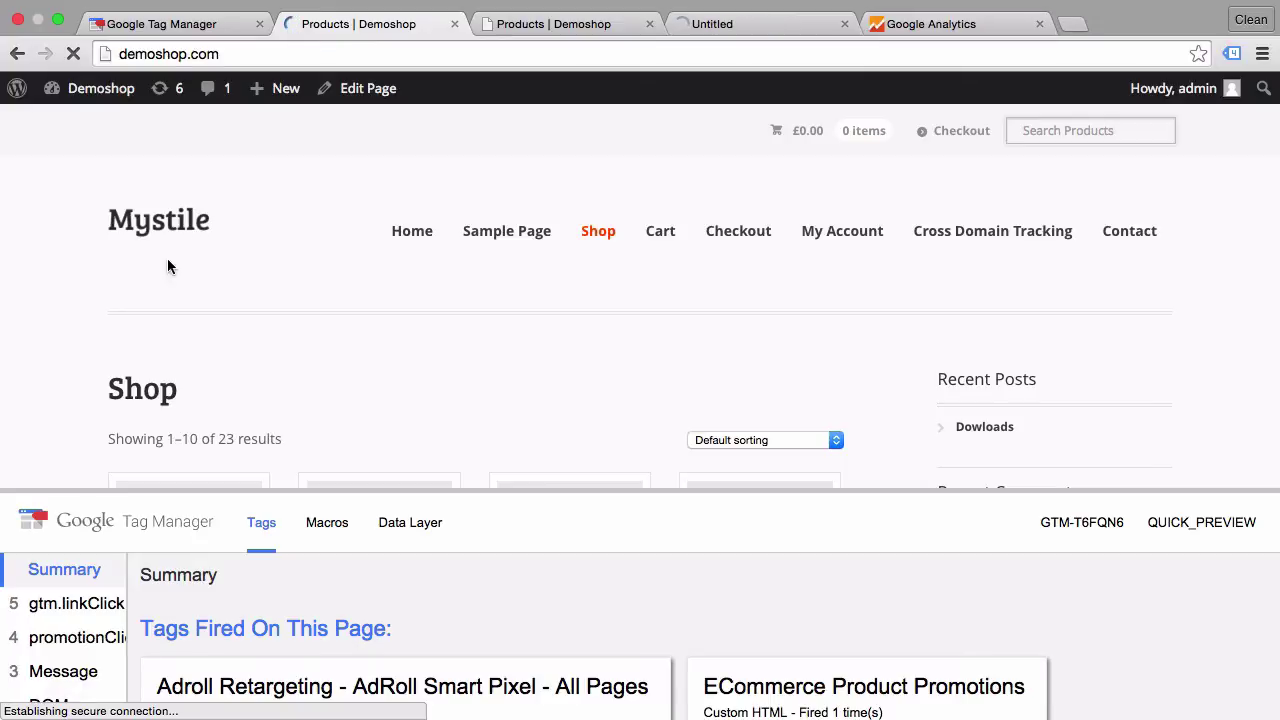
left_click(70, 617)
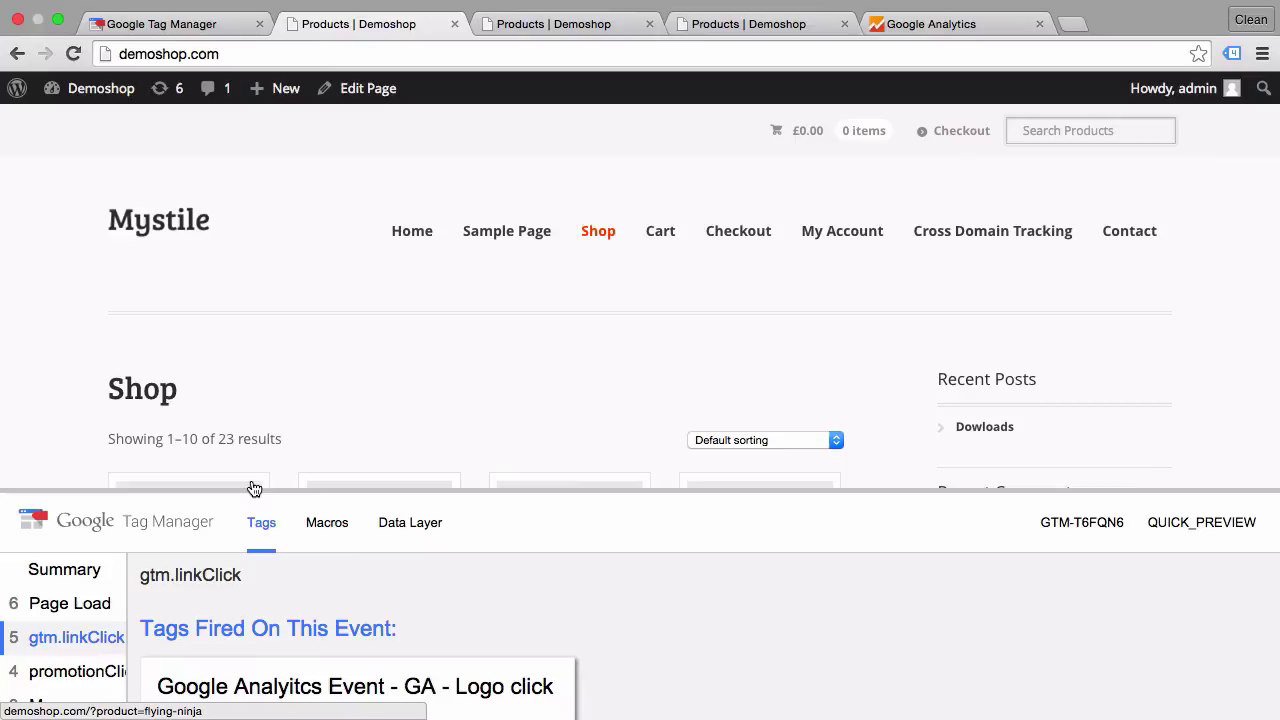
left_click_drag(250, 489, 320, 155)
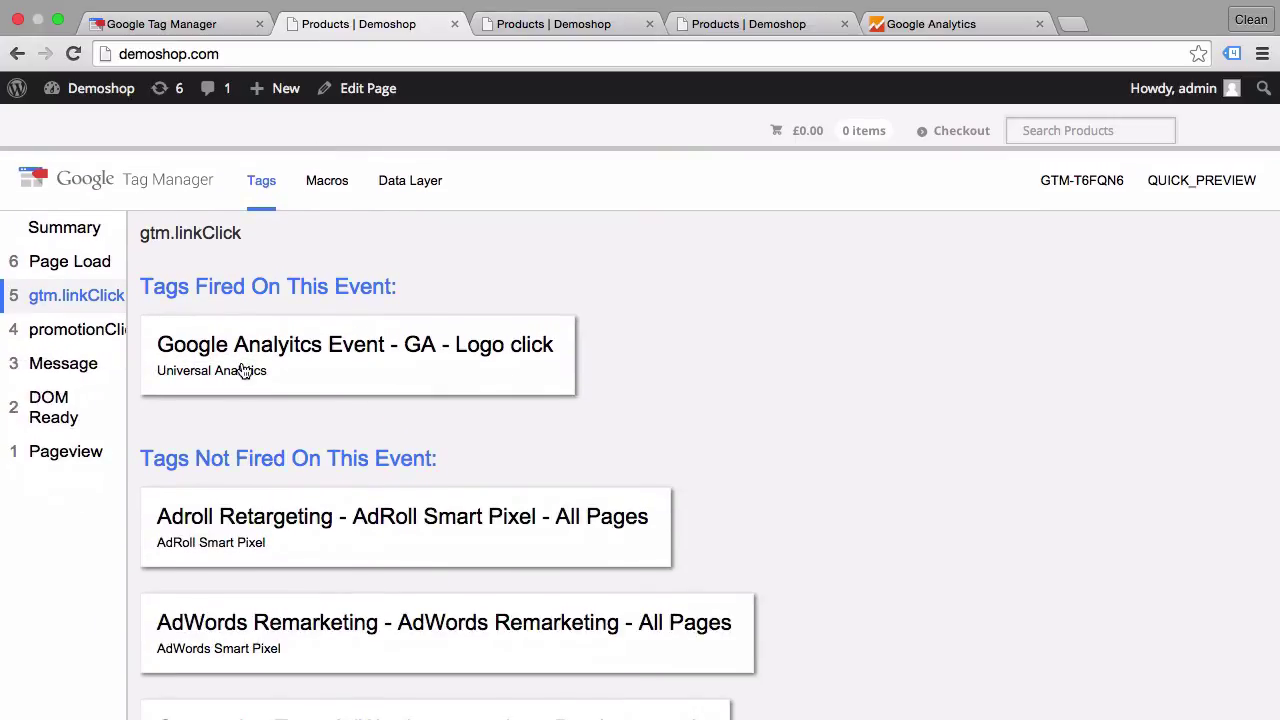
left_click(456, 350)
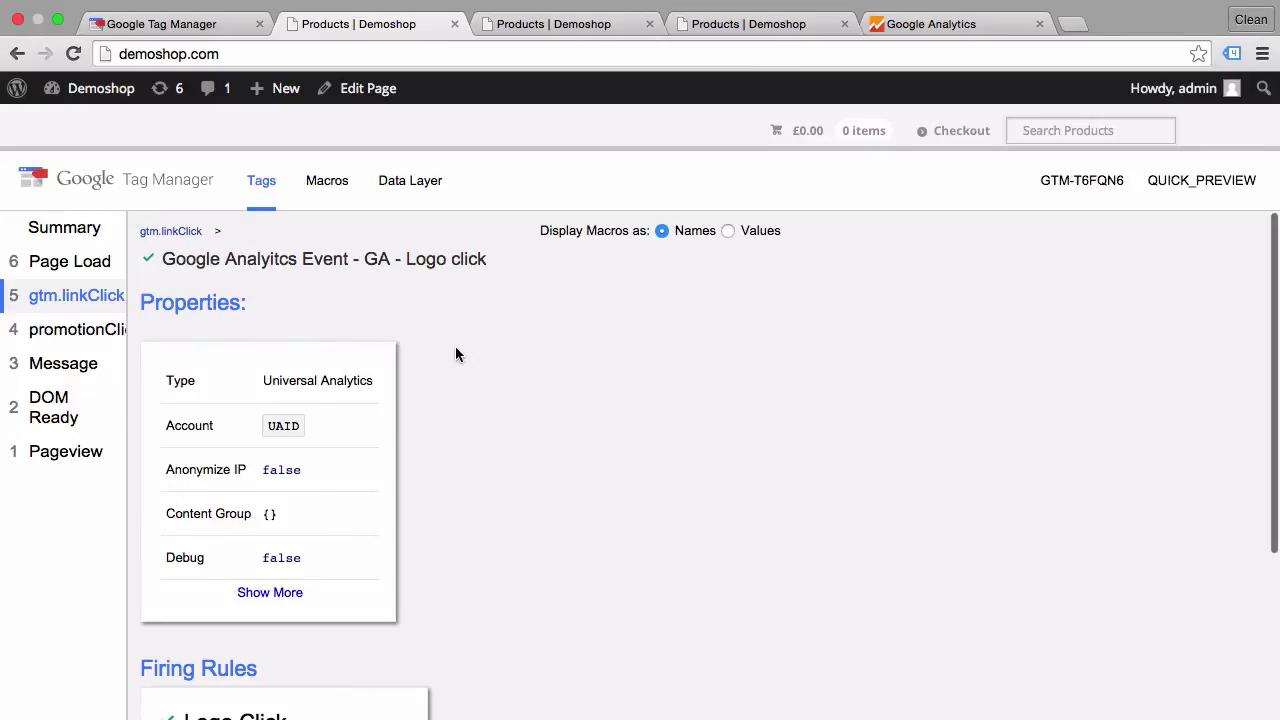
scroll(440, 395, "down", 3)
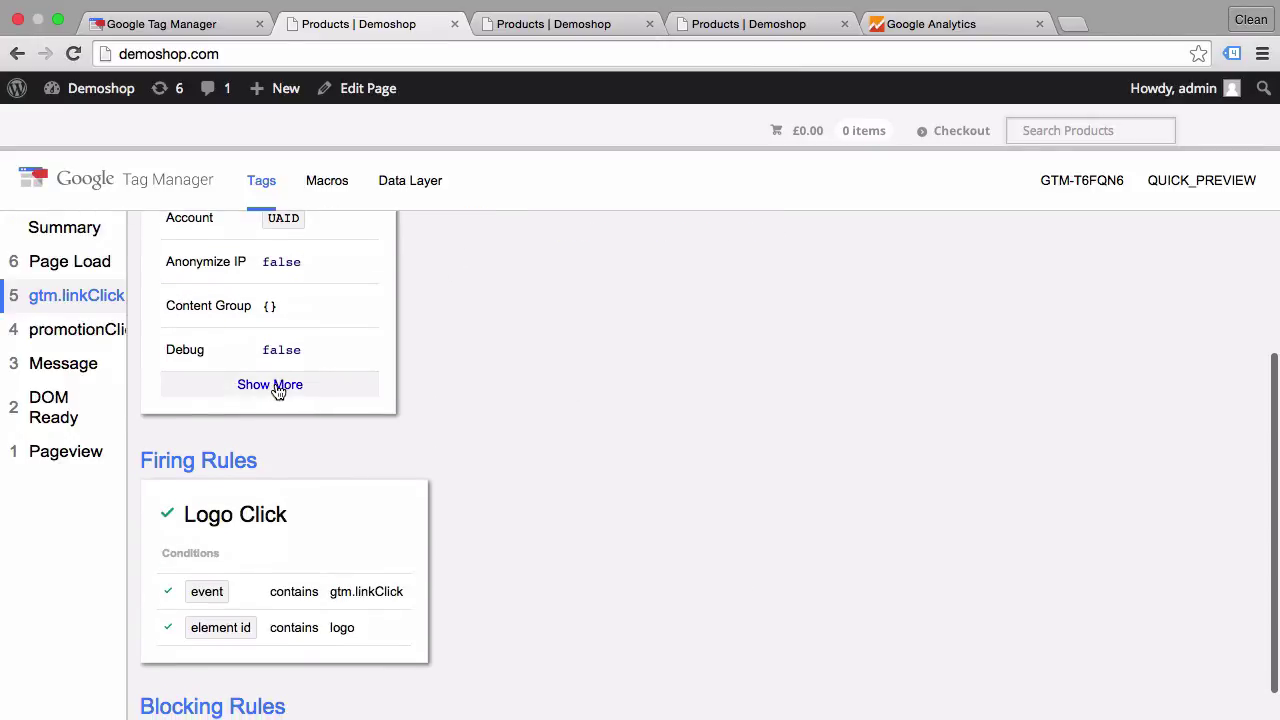
left_click(317, 391)
scroll(551, 365, "down", 2)
scroll(551, 365, "down", 2)
scroll(551, 365, "down", 1)
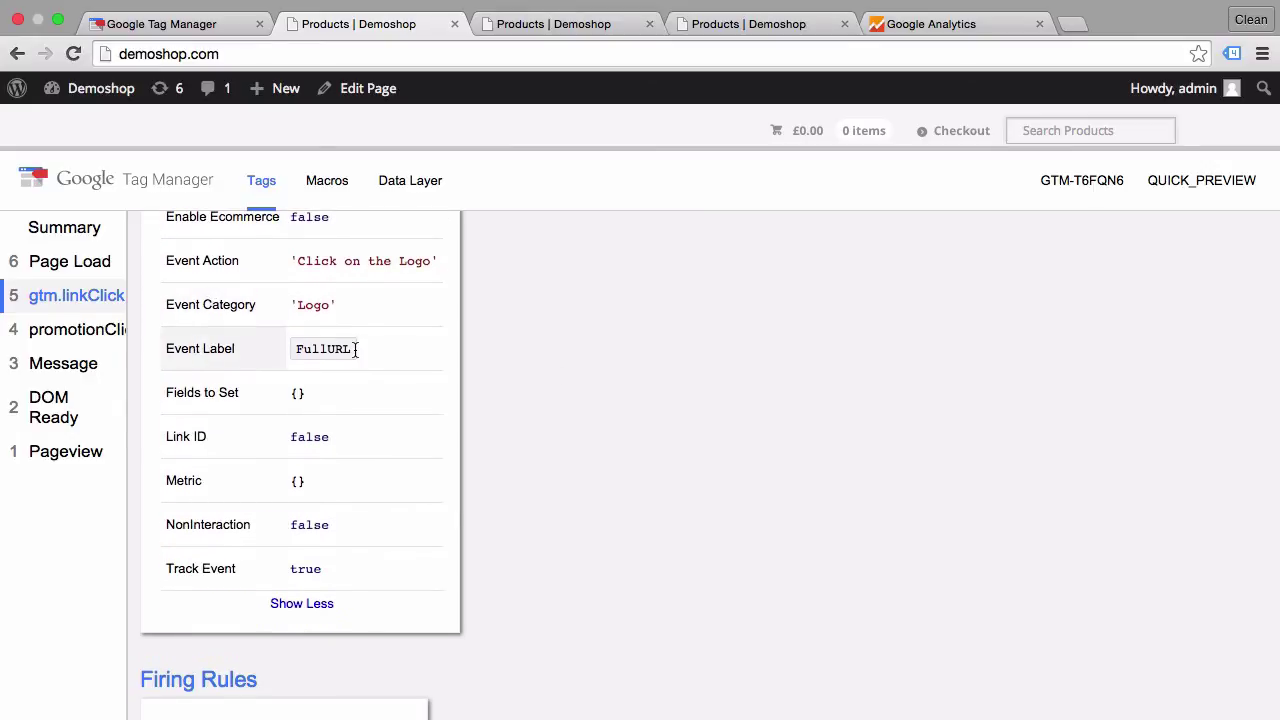
scroll(558, 337, "up", 1)
scroll(570, 340, "up", 5)
scroll(570, 341, "up", 1)
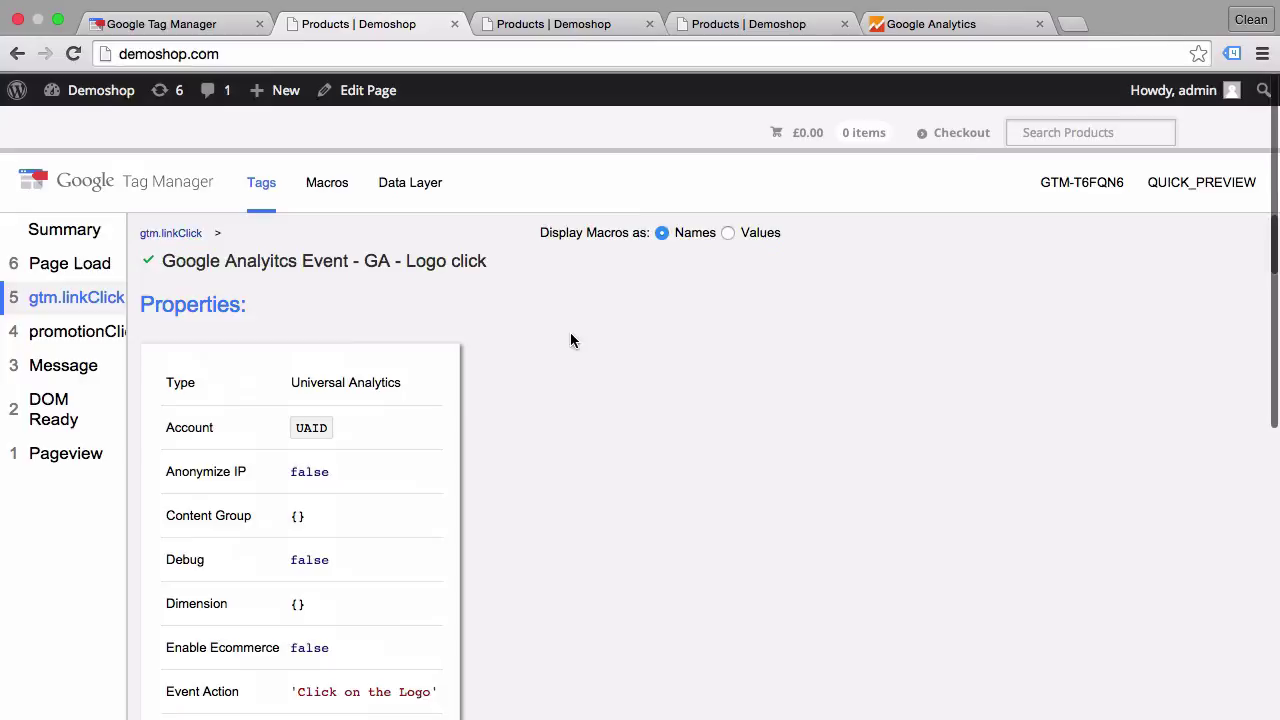
left_click(728, 232)
scroll(583, 368, "down", 5)
scroll(583, 368, "down", 2)
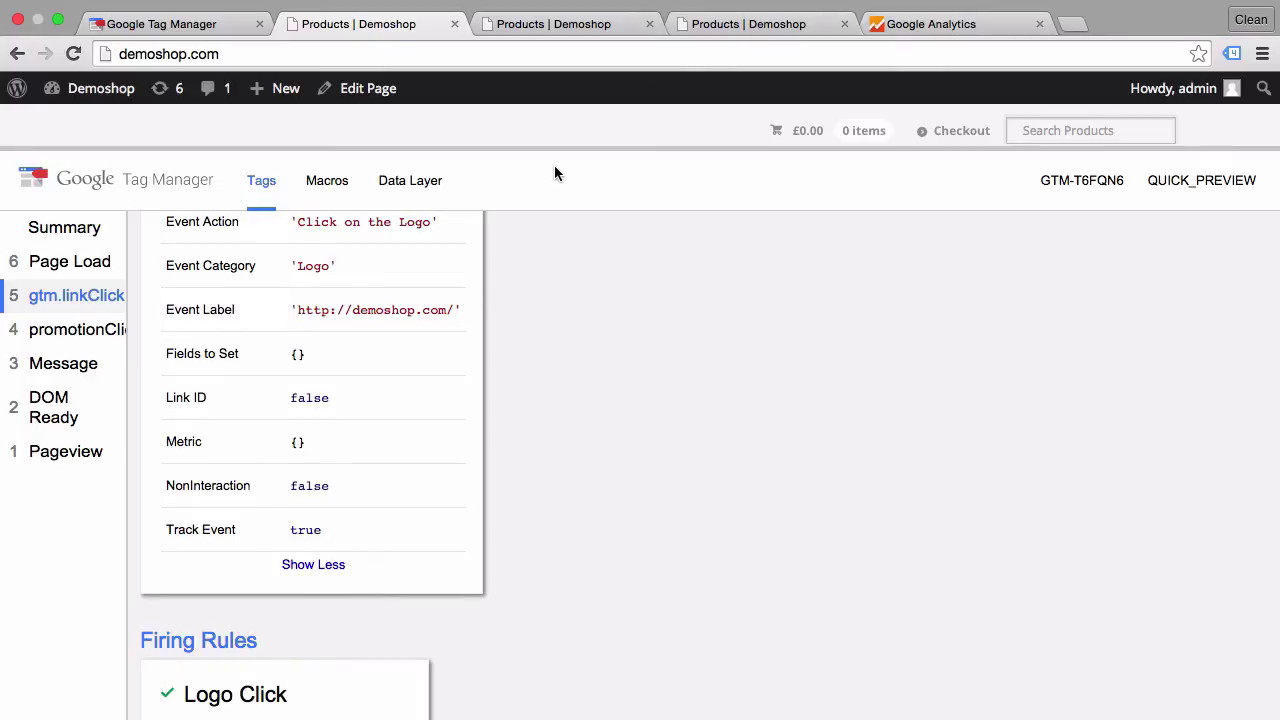
- Find the Logo event with action 'Click on the Logo' in All Web Site Data's Real-Time Events, then return to Demoshop
left_click(979, 26)
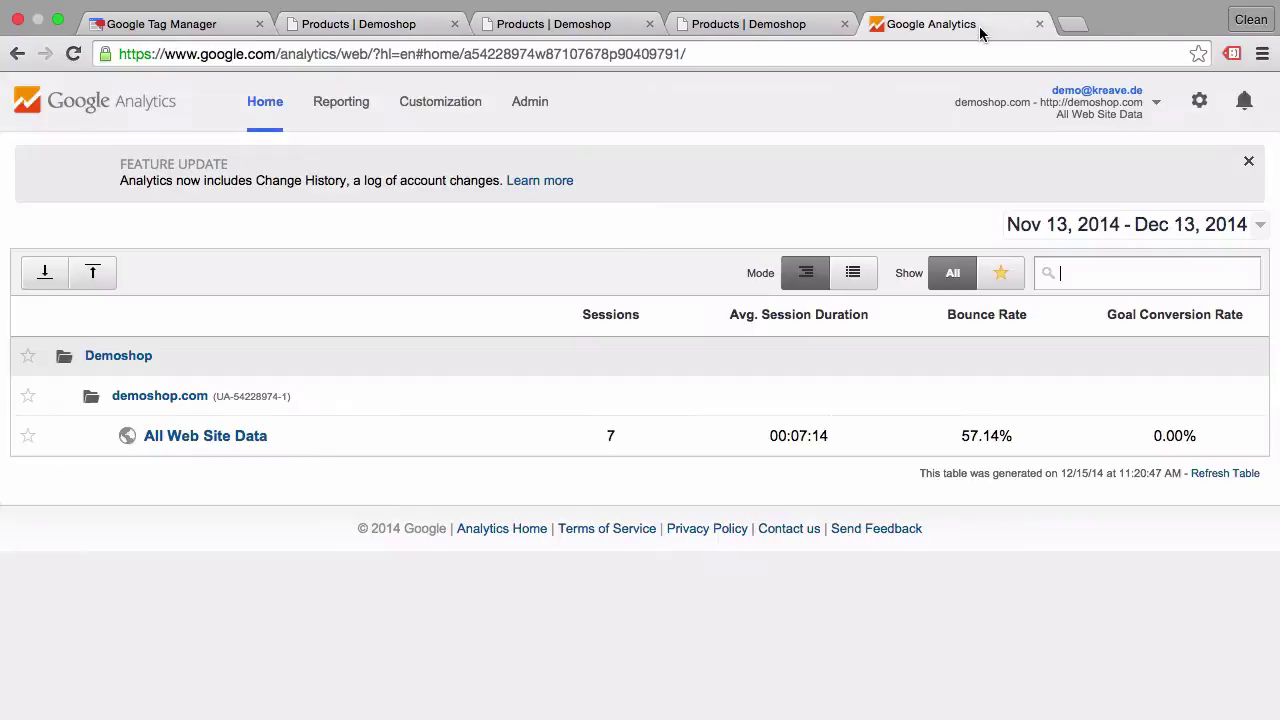
left_click(207, 440)
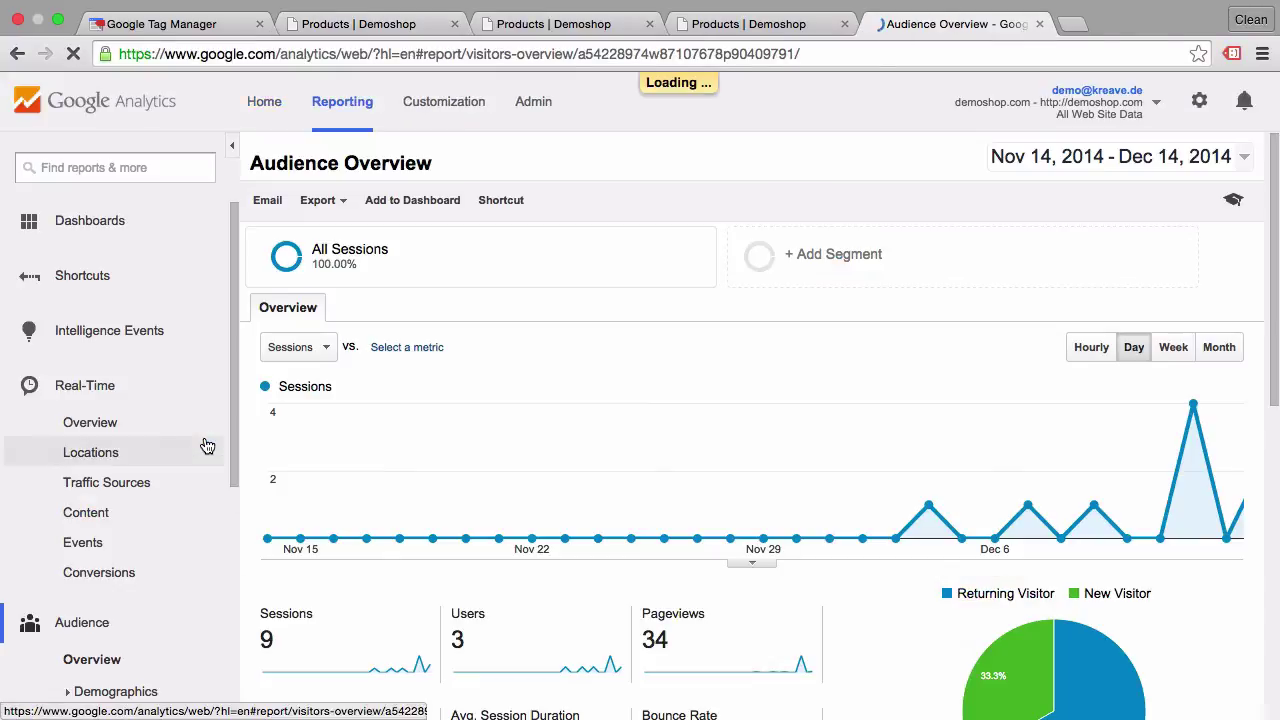
left_click(120, 431)
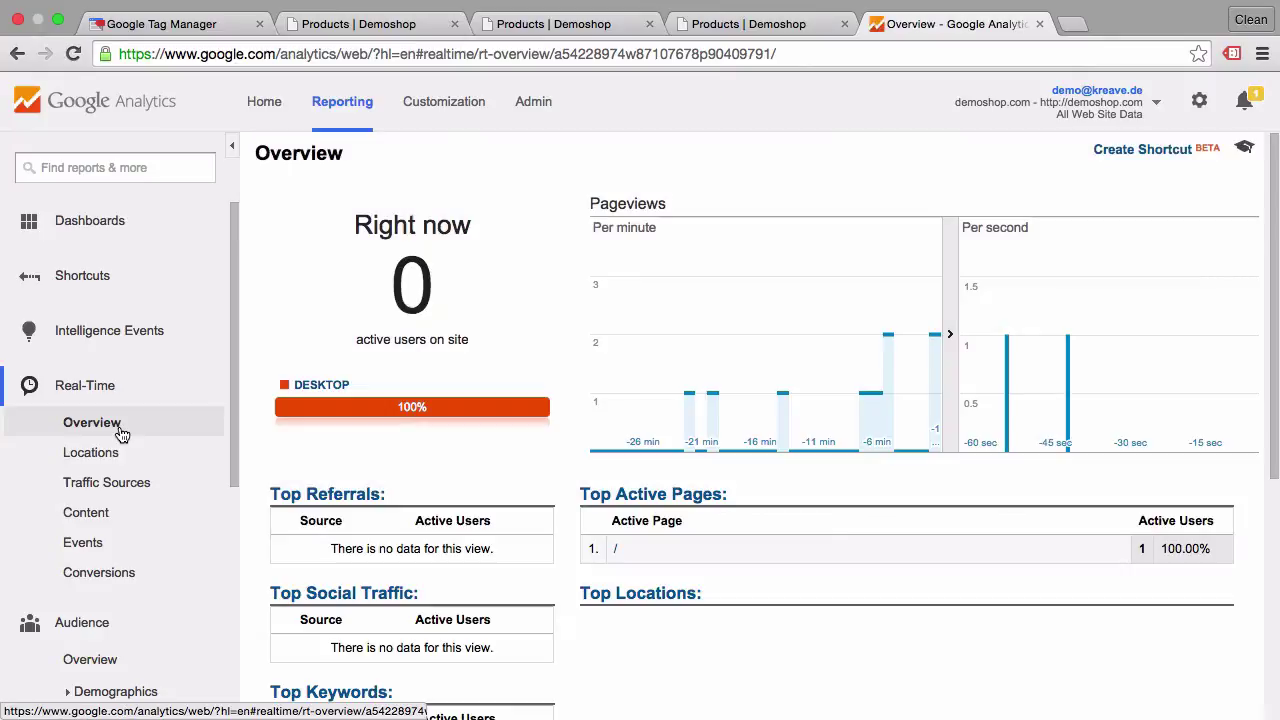
scroll(571, 369, "down", 2)
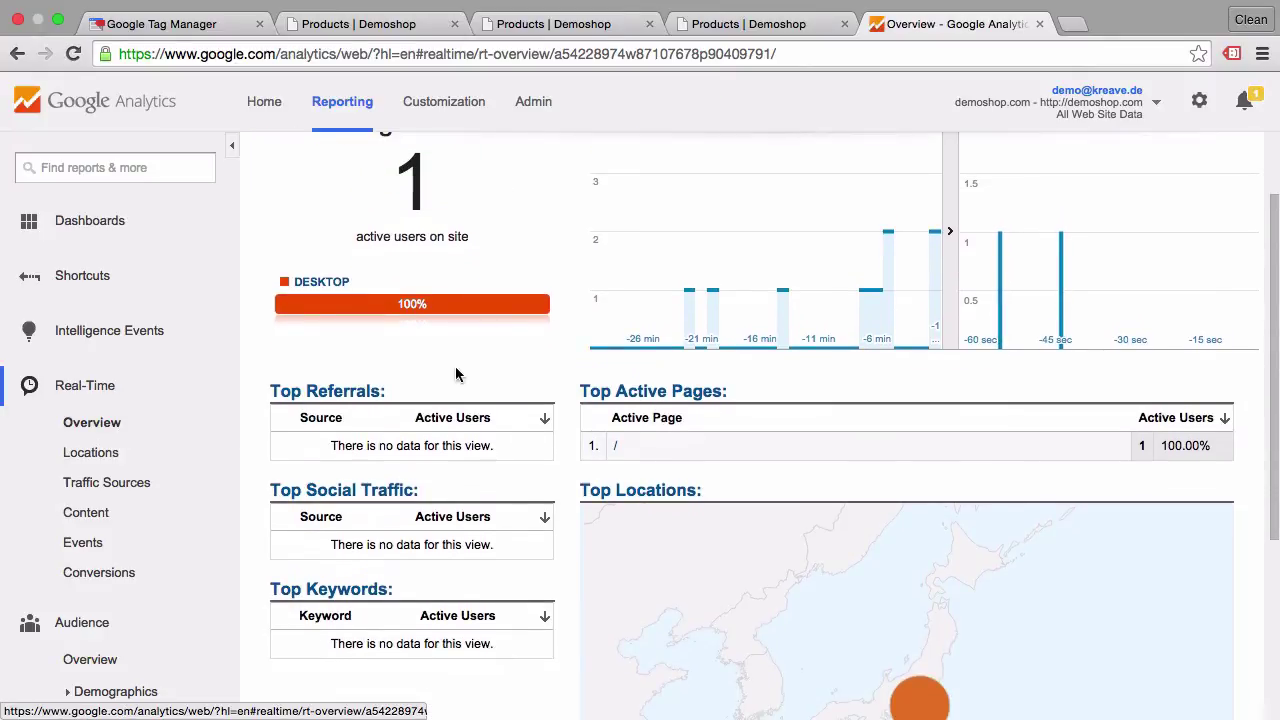
left_click(75, 540)
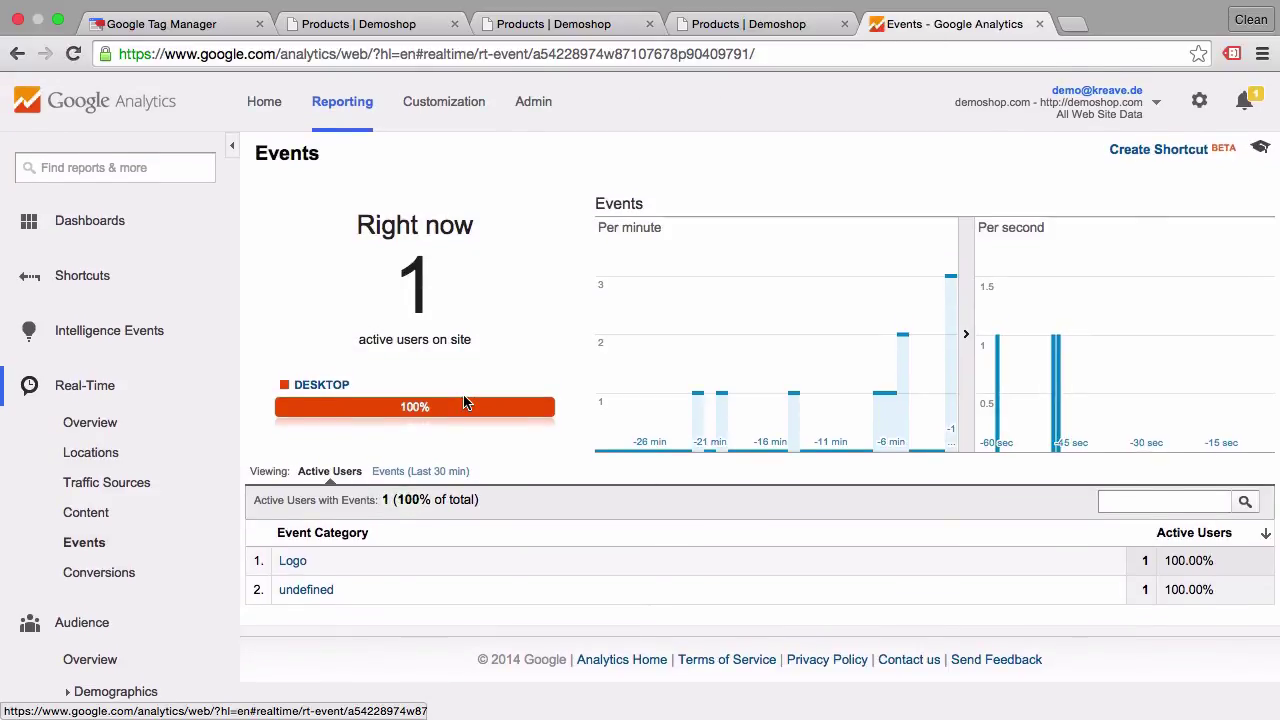
left_click(294, 563)
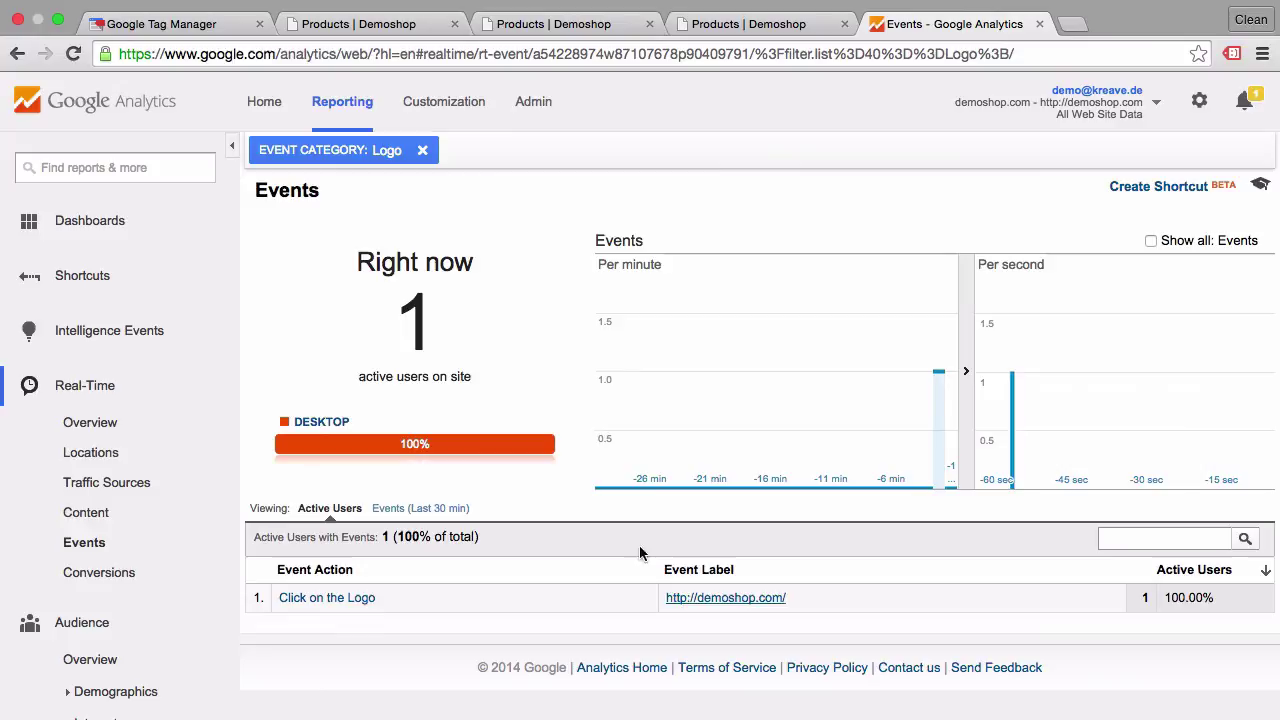
left_click(360, 30)
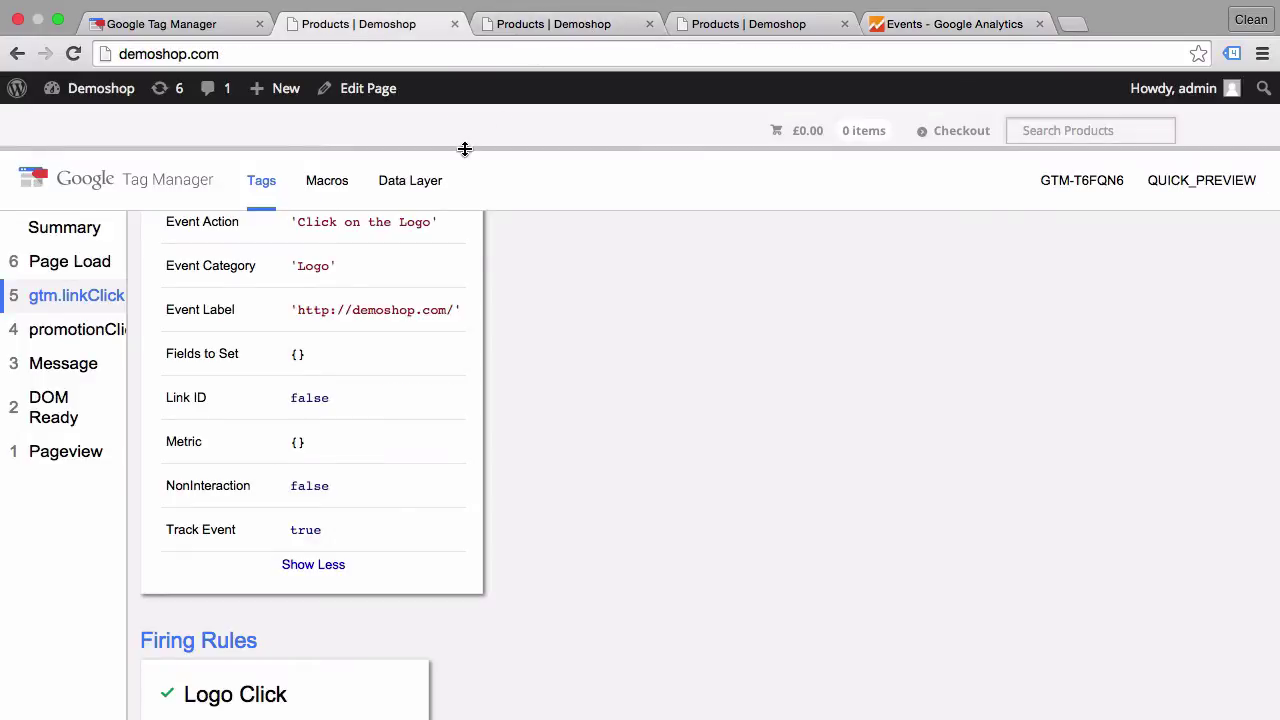
- Click the Mystile logo on the Cross Domain Tracking page, then return to Google Analytics
left_click_drag(464, 150, 409, 566)
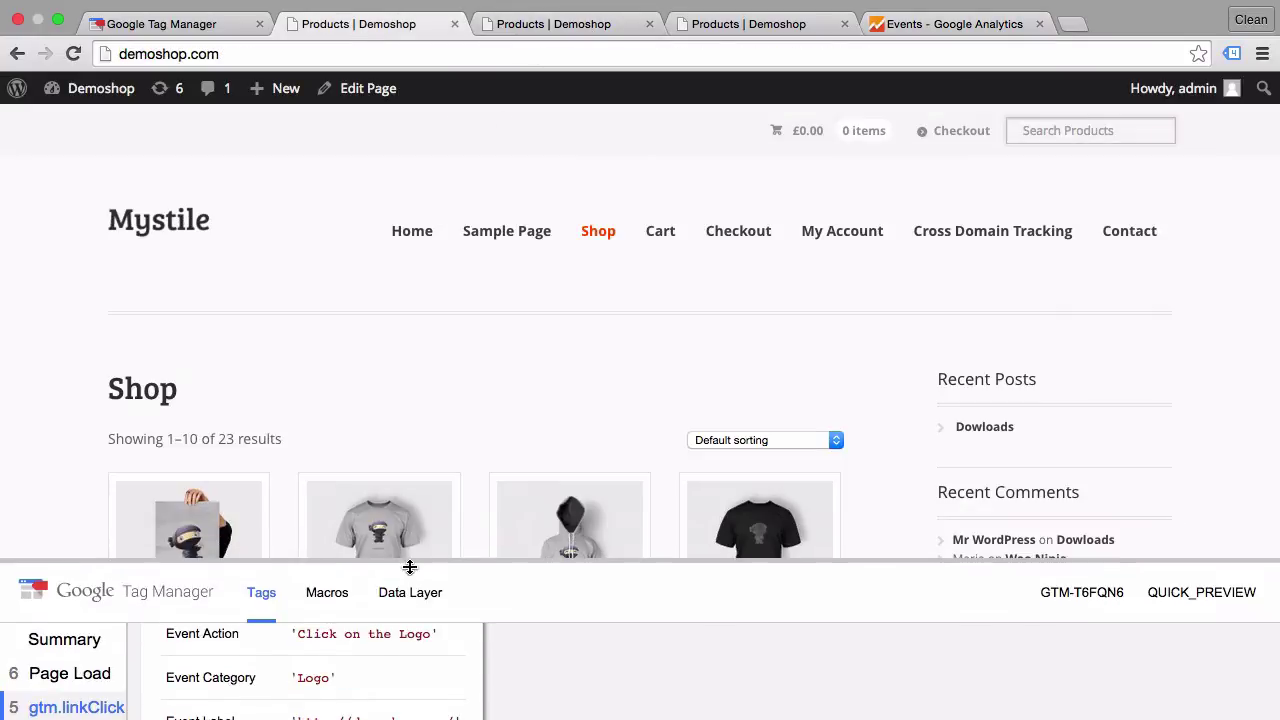
left_click(1010, 243)
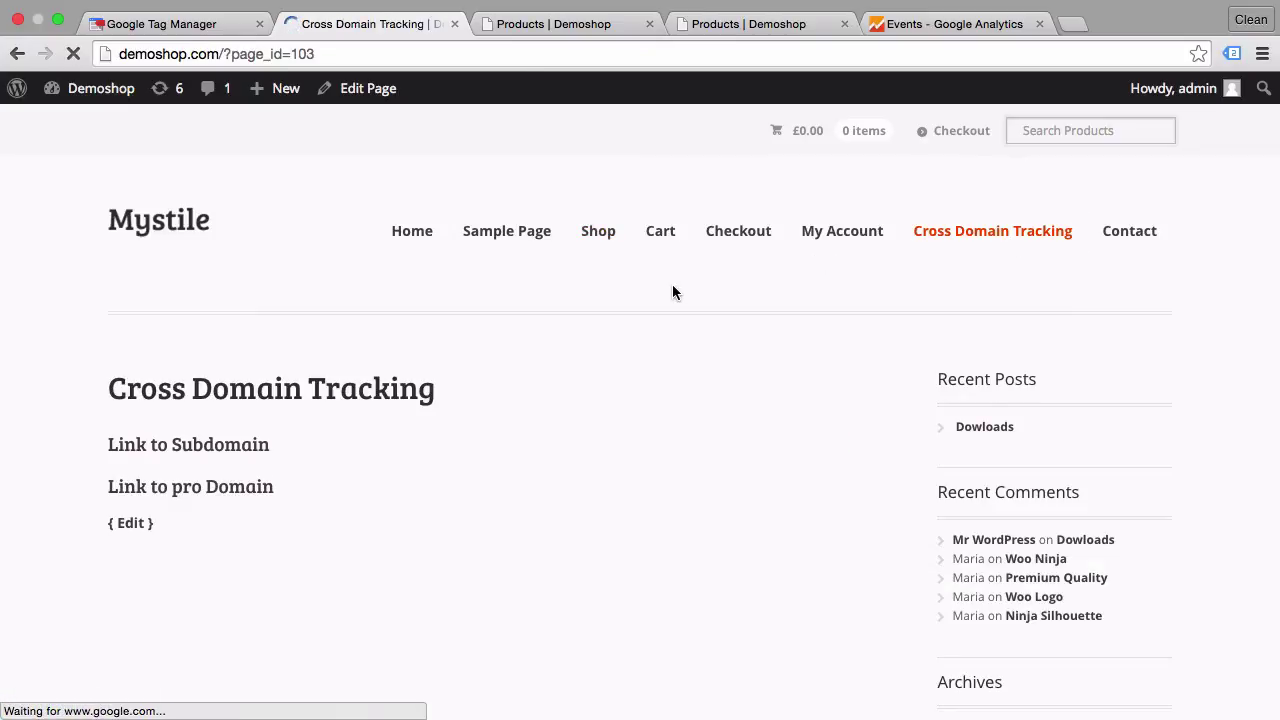
left_click(128, 220, "super")
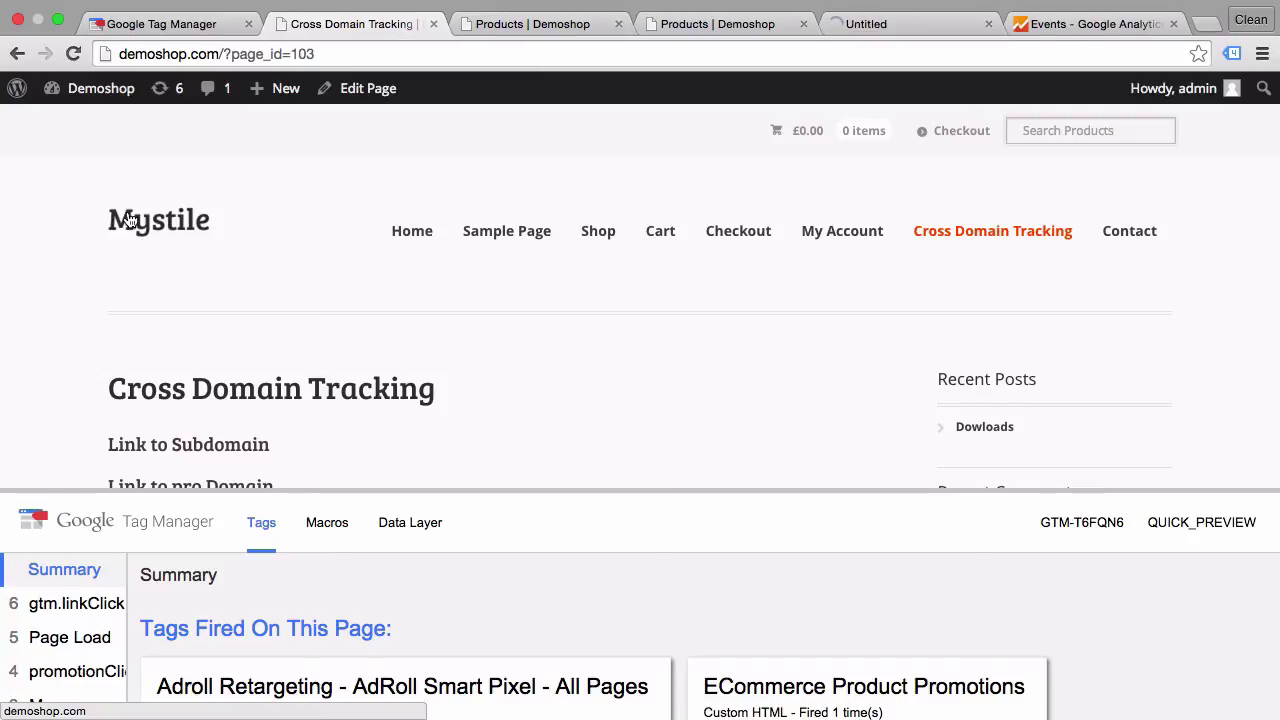
left_click(1117, 22)
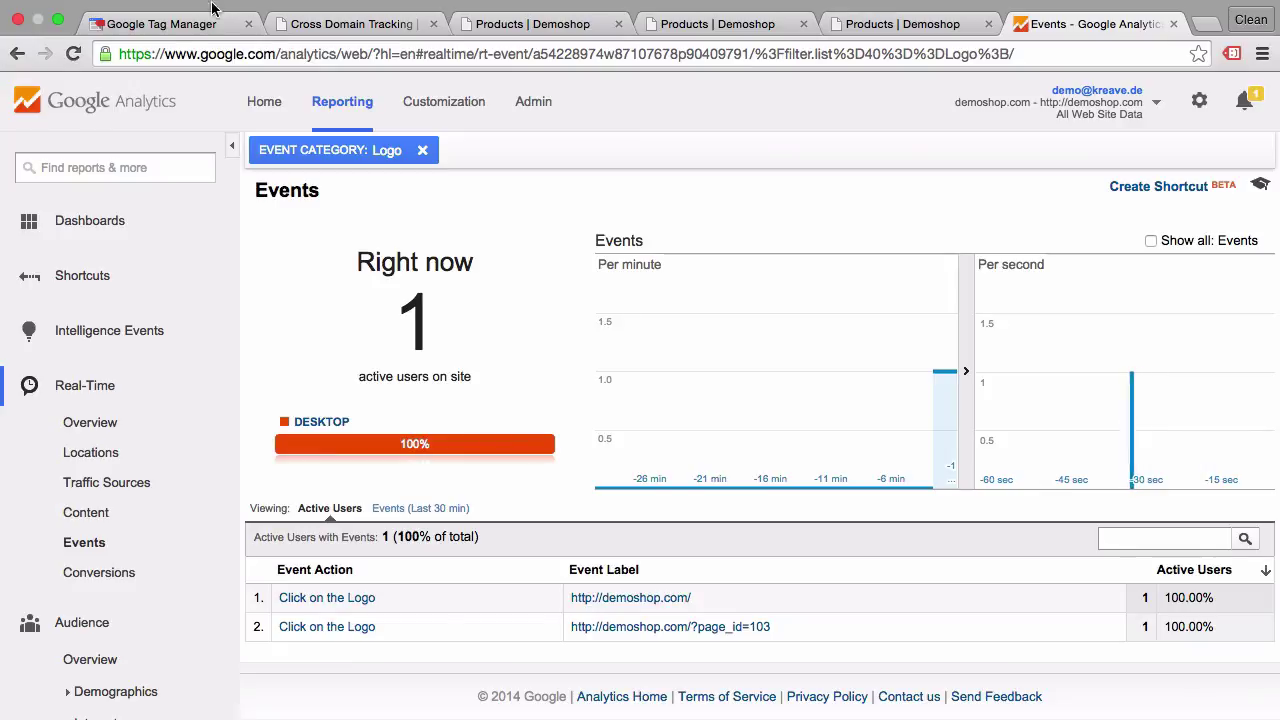
left_click(187, 33)
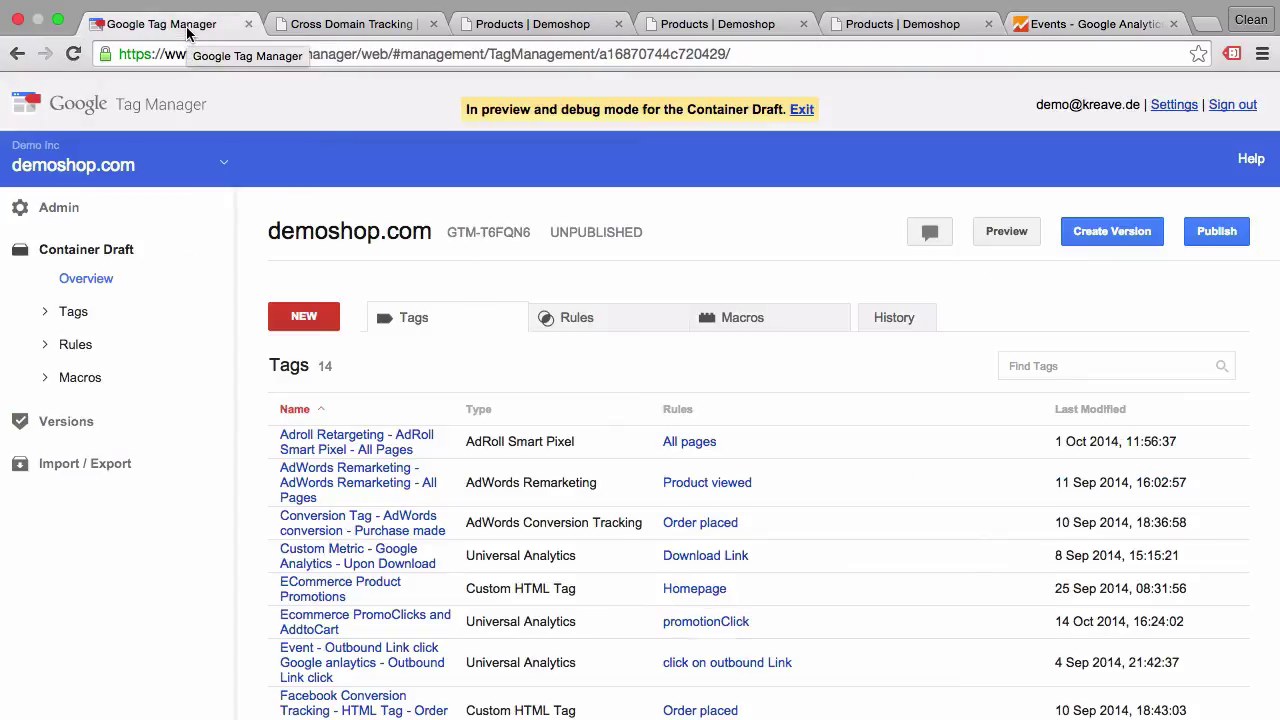
- Create a new macro from the NEW menu and show the Macro Type list
left_click(328, 322)
left_click(305, 417)
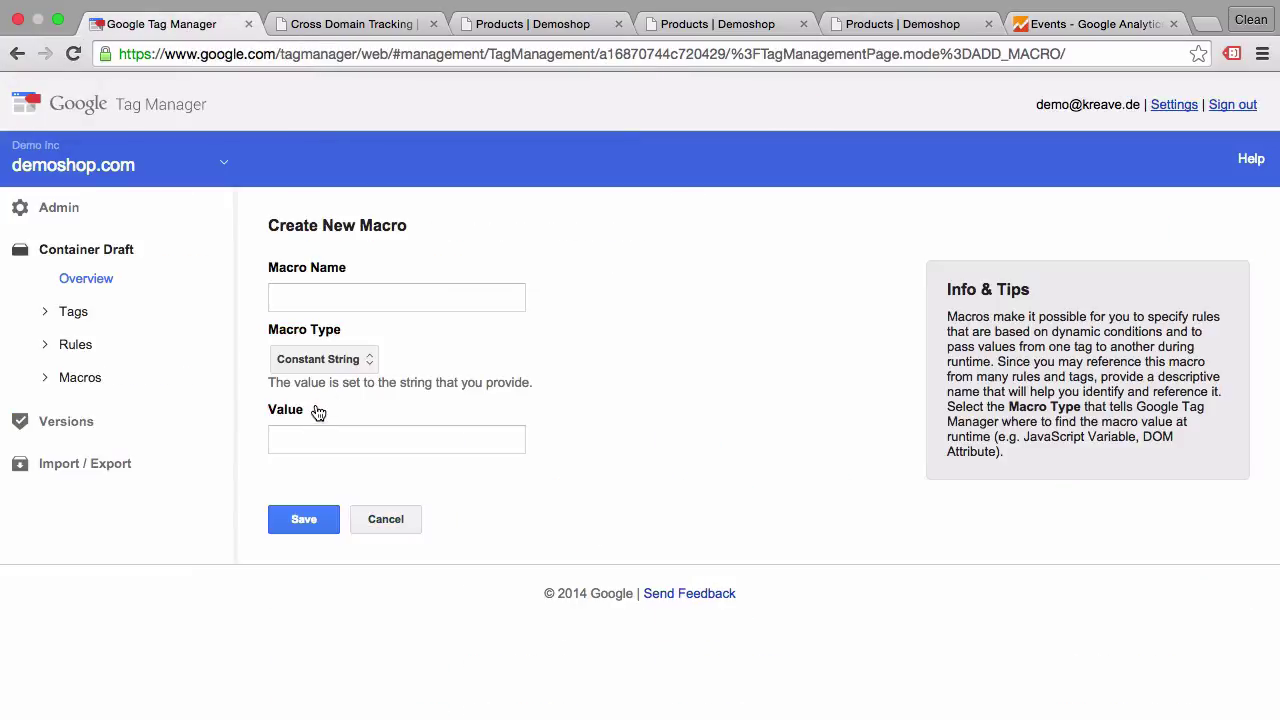
left_click(350, 366)
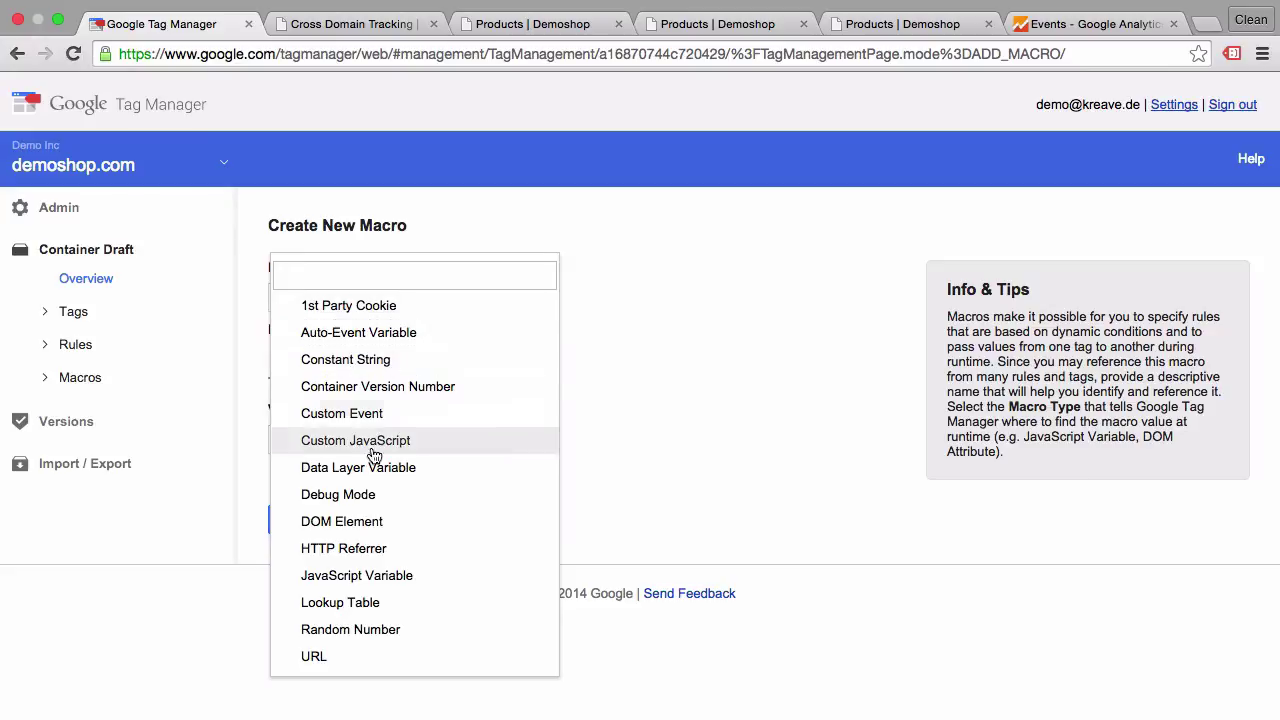